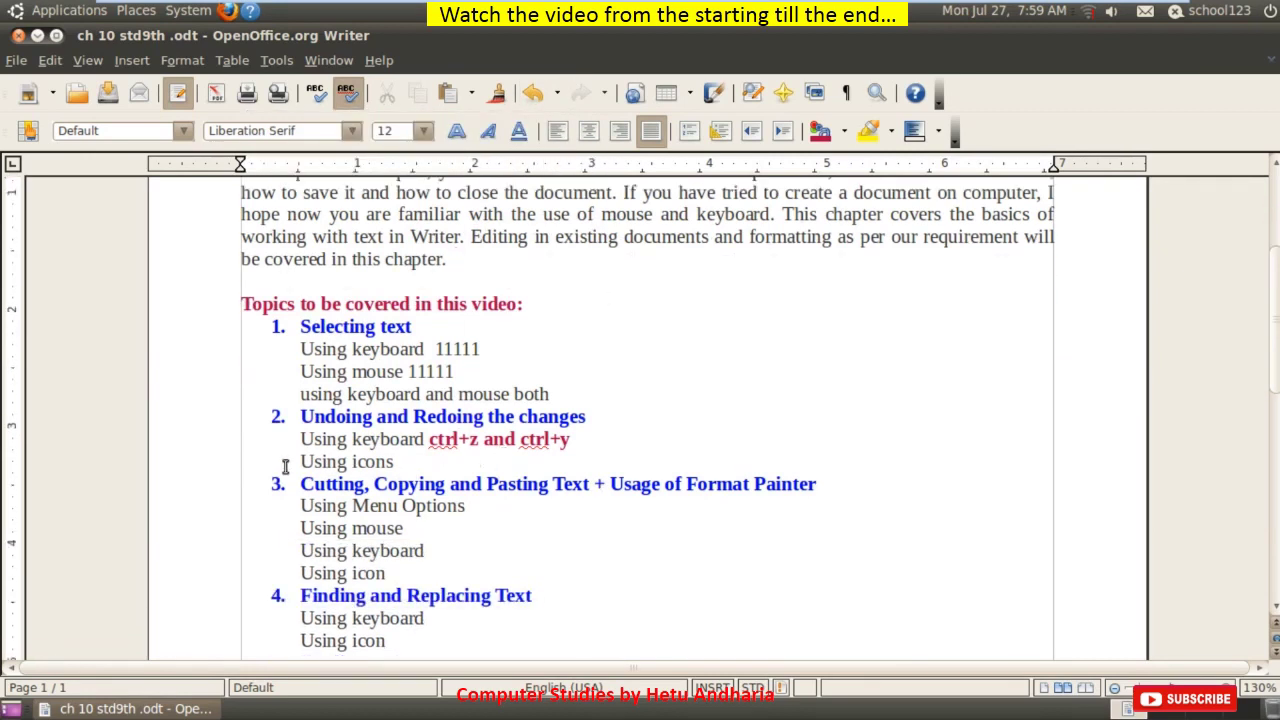
Step: Select, then deselect, the third topic heading and the sub-items under topic 3
drag(300, 486, 851, 494)
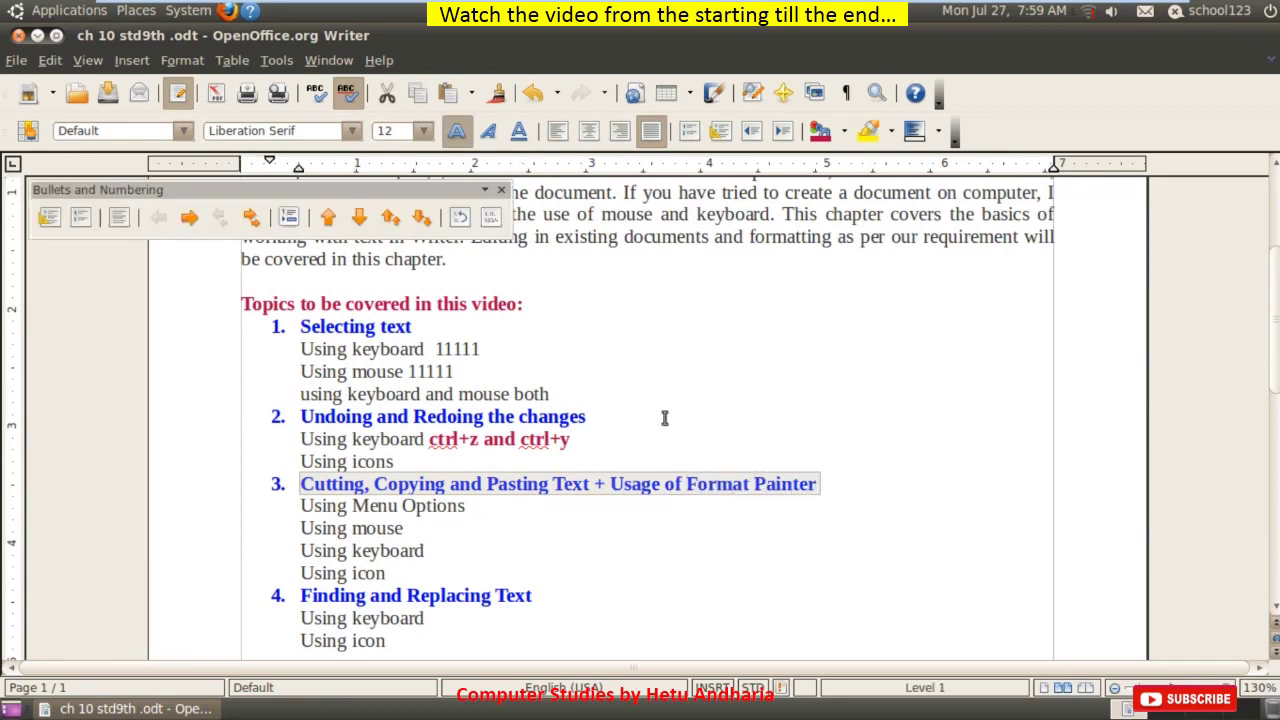
click(693, 486)
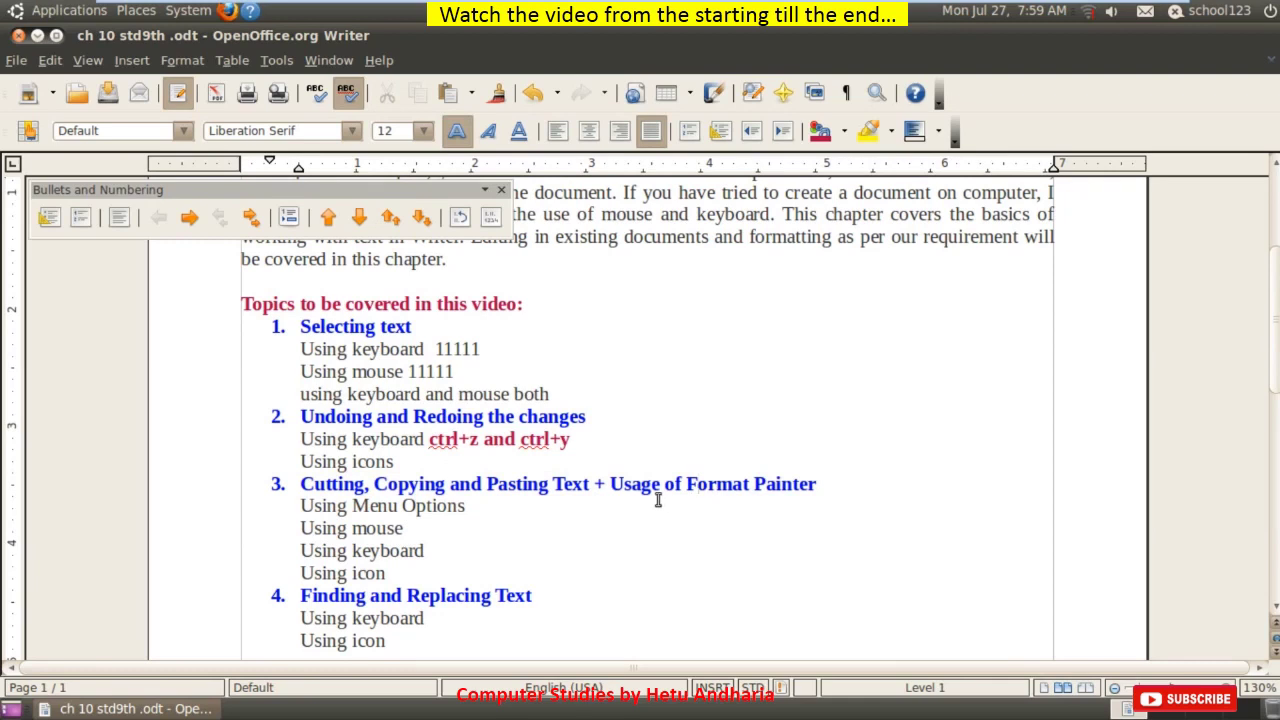
drag(300, 506, 450, 572)
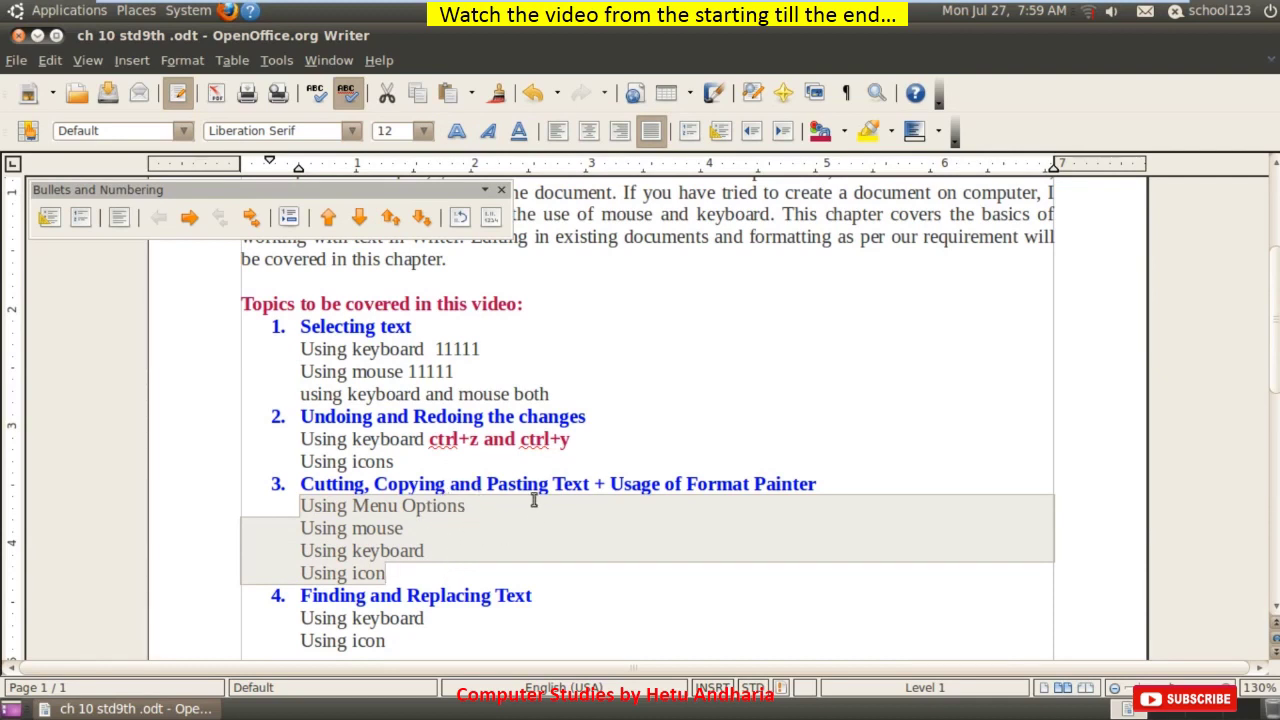
click(494, 567)
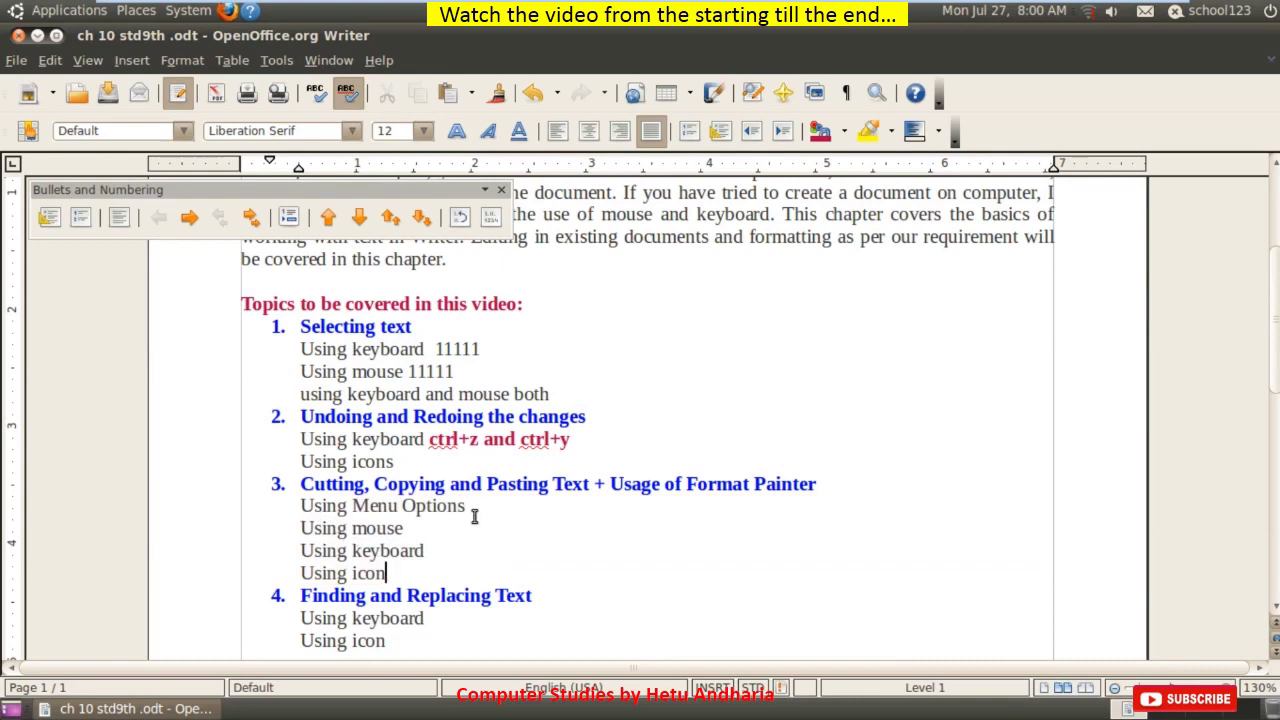
Step: Hide the Bullets and Numbering toolbar and select 'Editing' in the introduction
click(501, 189)
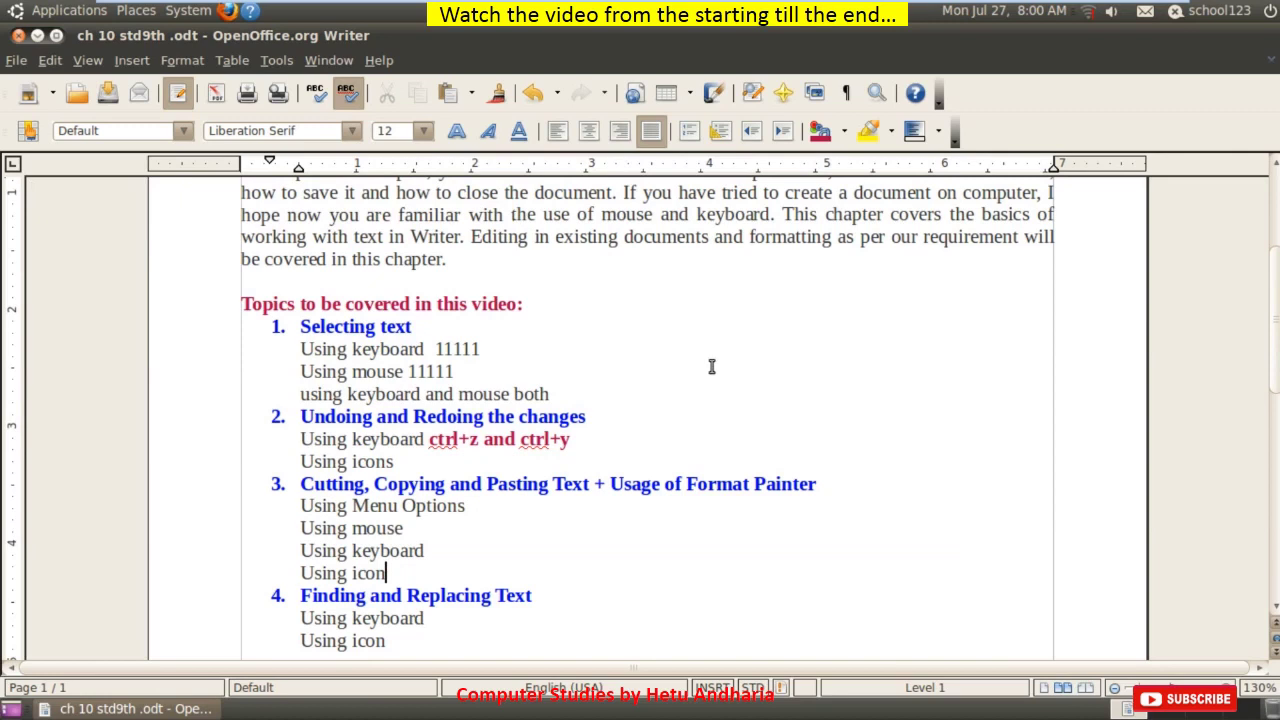
double_click(487, 237)
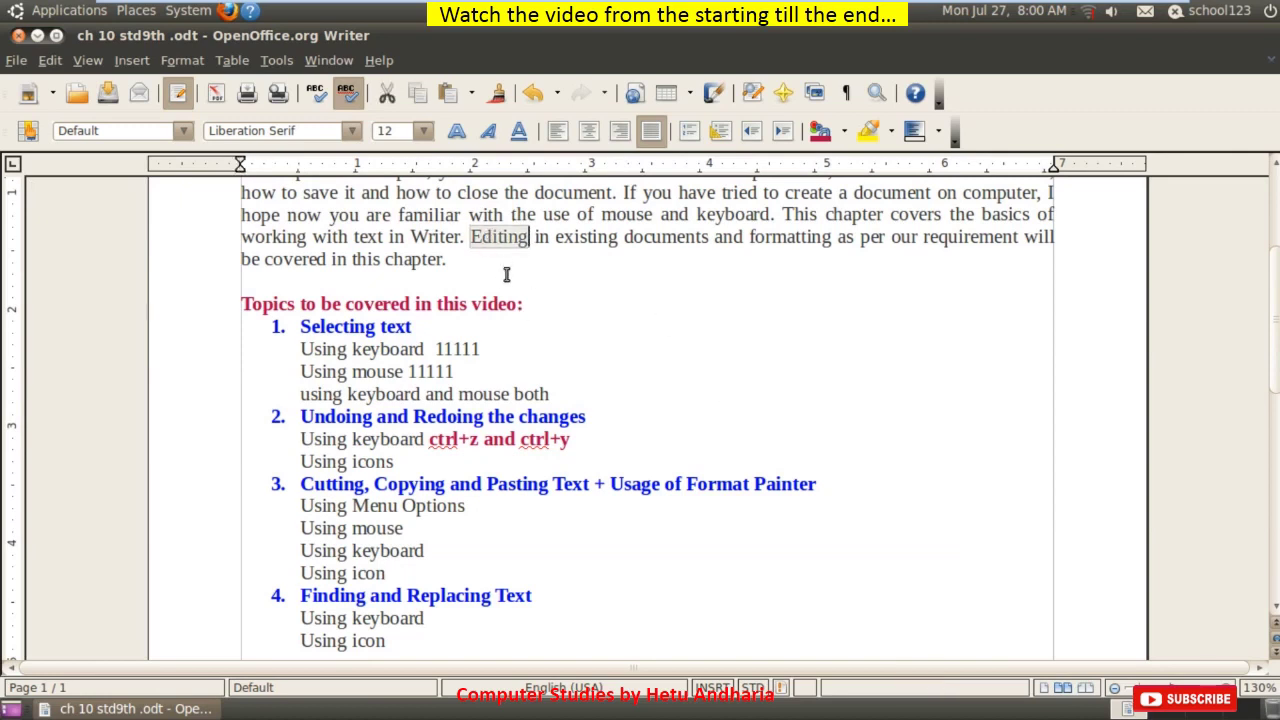
click(49, 61)
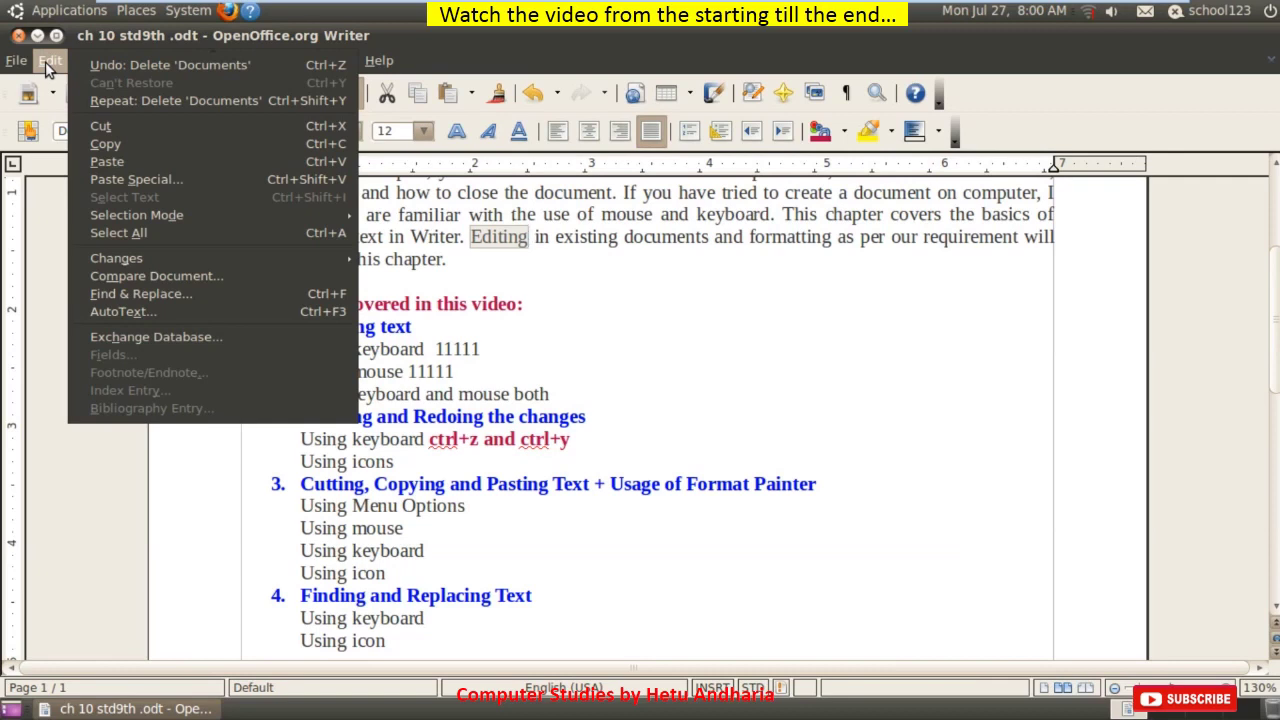
Step: Copy 'Editing' and paste it at the end of the red 'Topics to be covered' heading
click(145, 146)
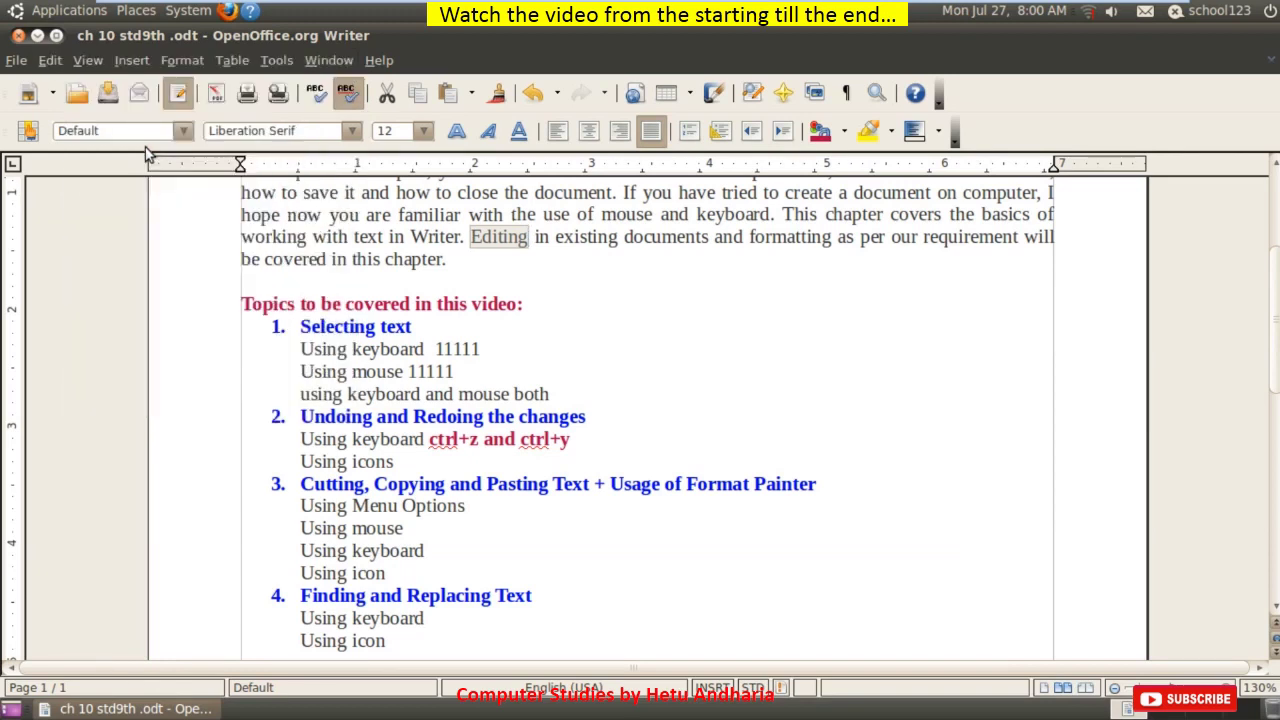
click(461, 262)
click(574, 304)
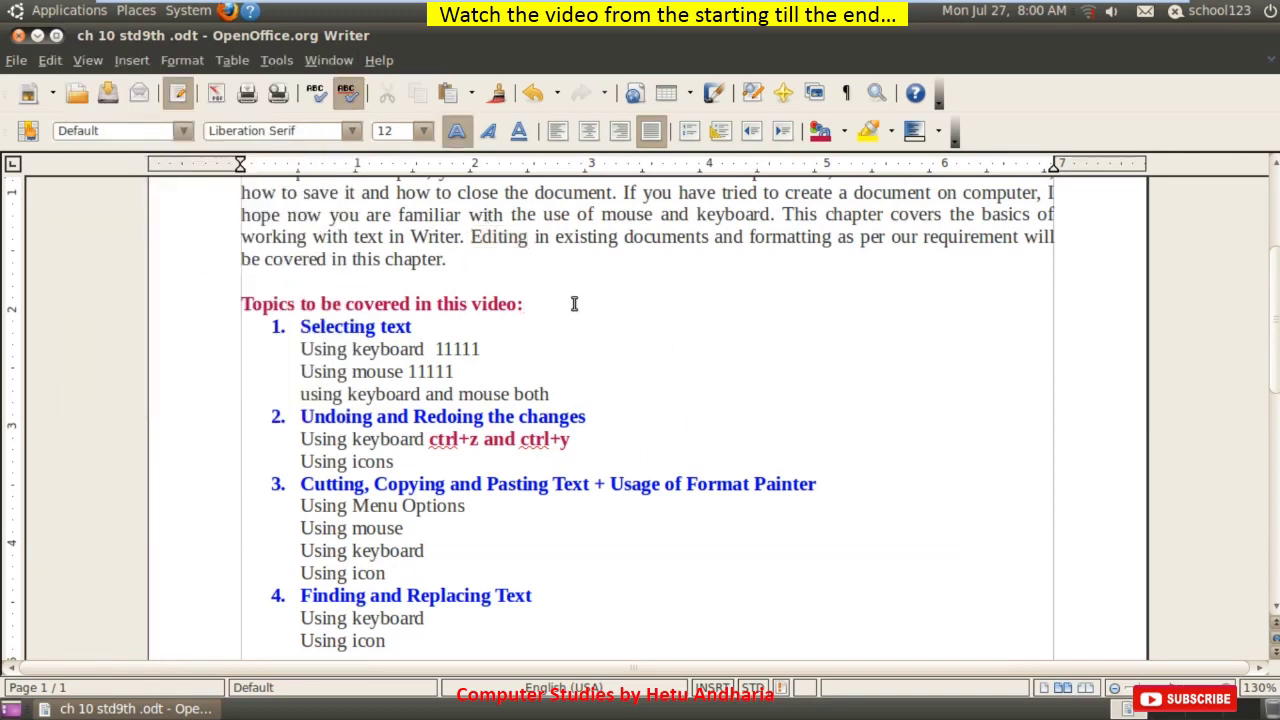
click(48, 61)
click(110, 162)
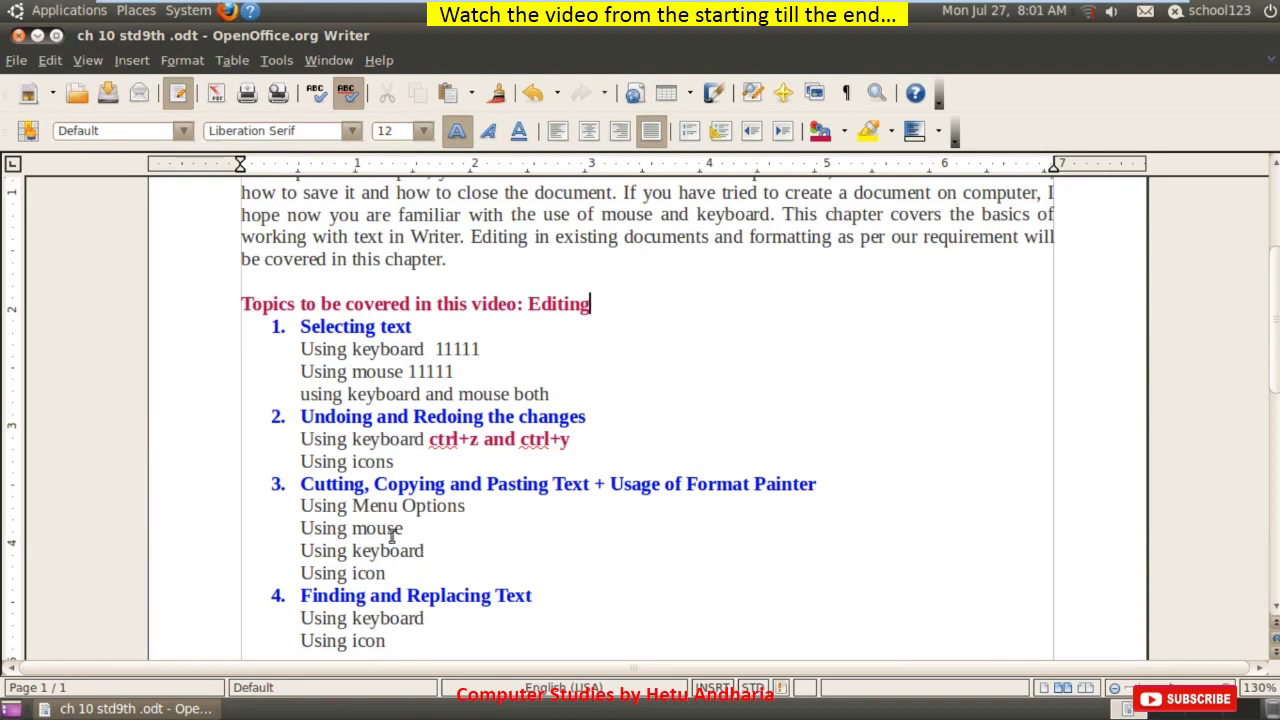
Step: Select, then deselect, the 'Using Menu Options' and 'Using mouse' lines
drag(292, 506, 469, 506)
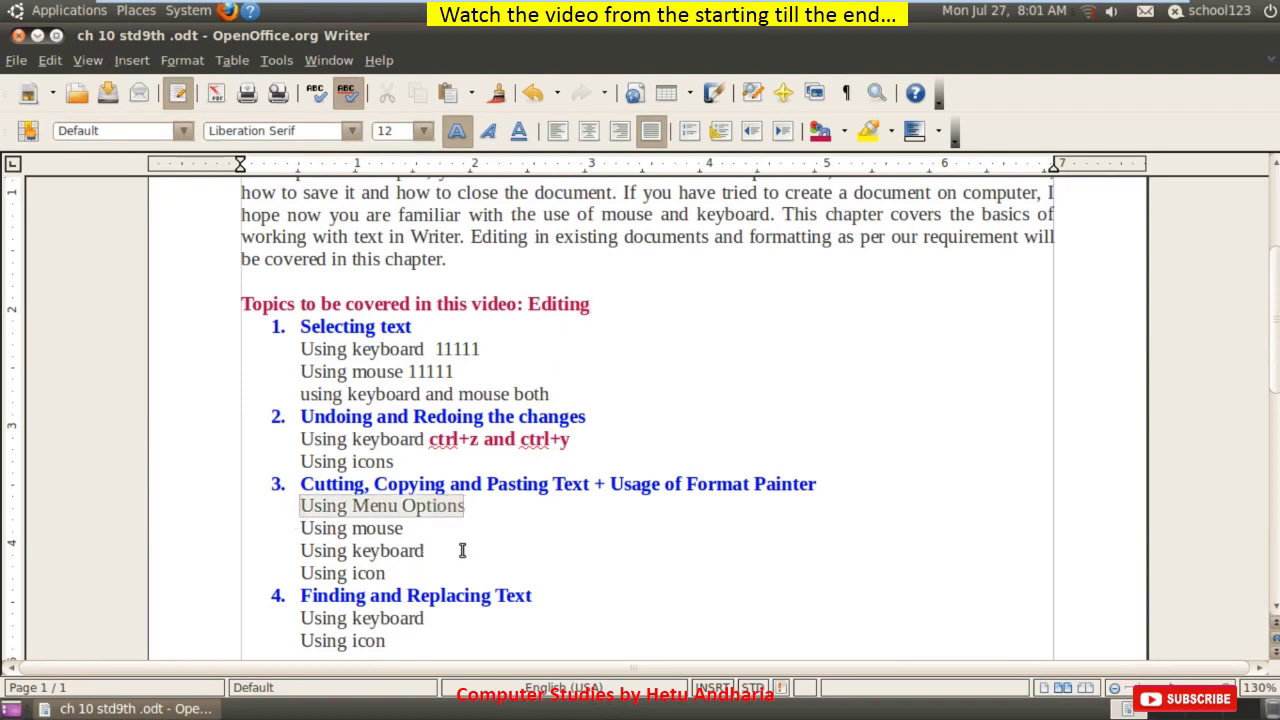
click(301, 528)
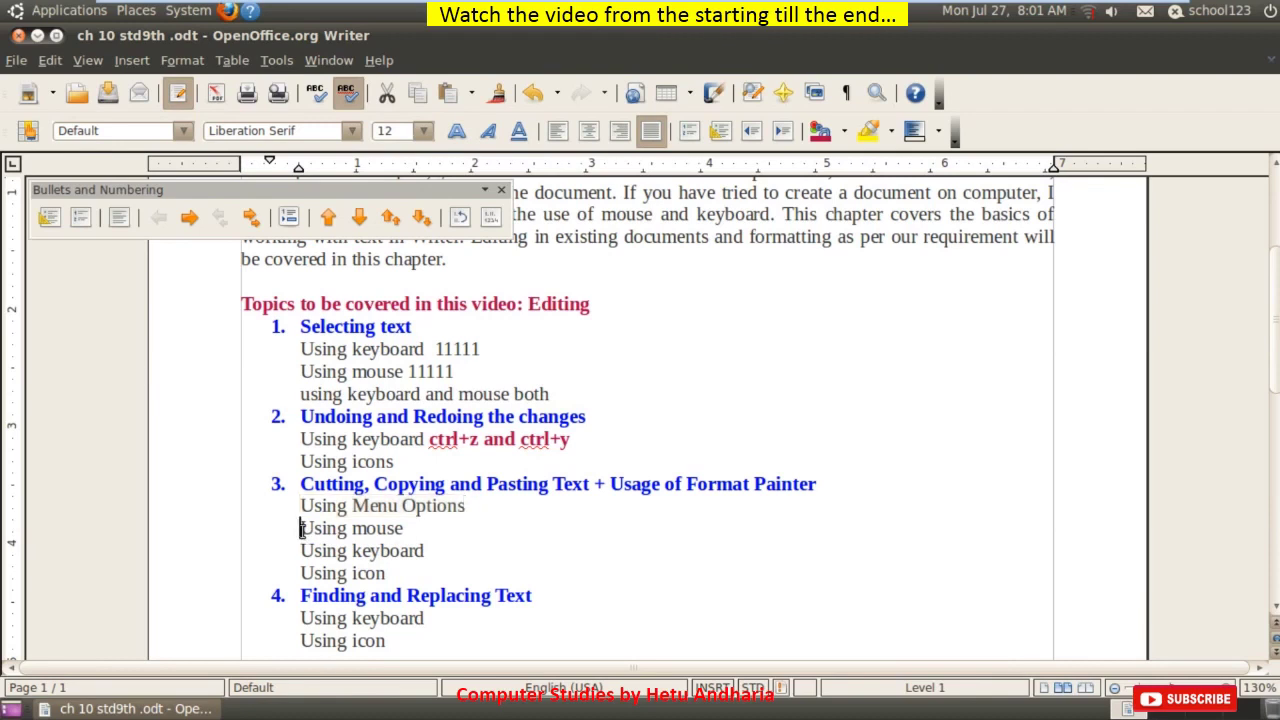
drag(301, 528, 470, 530)
click(470, 530)
Step: Copy 'Editing' from the heading with the shortcut menu and paste it after 11111
double_click(558, 305)
right_click(560, 309)
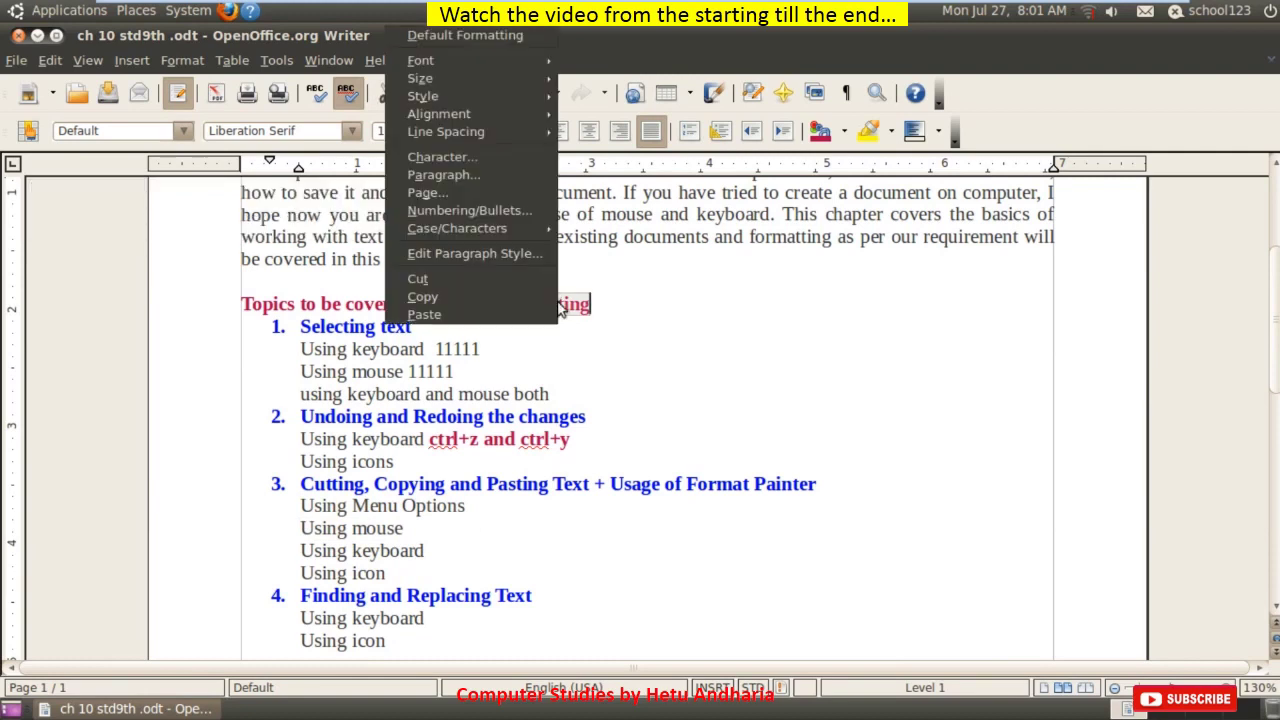
click(521, 298)
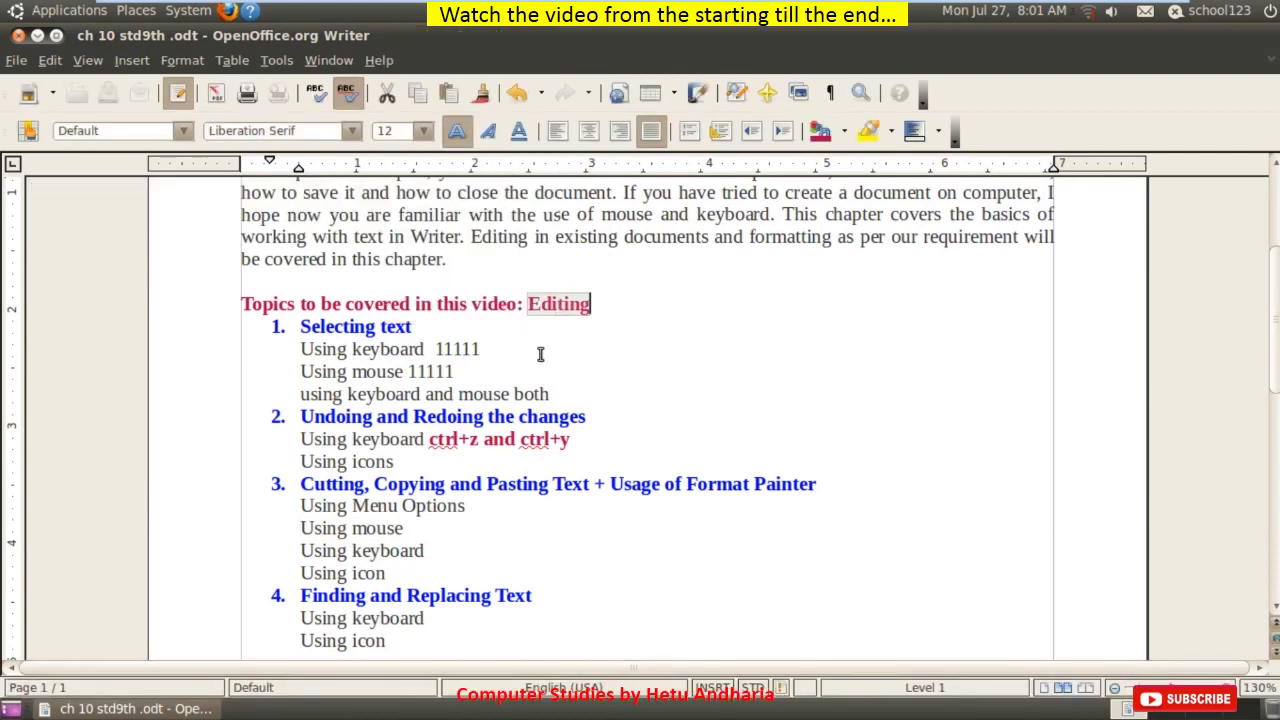
click(525, 350)
right_click(524, 350)
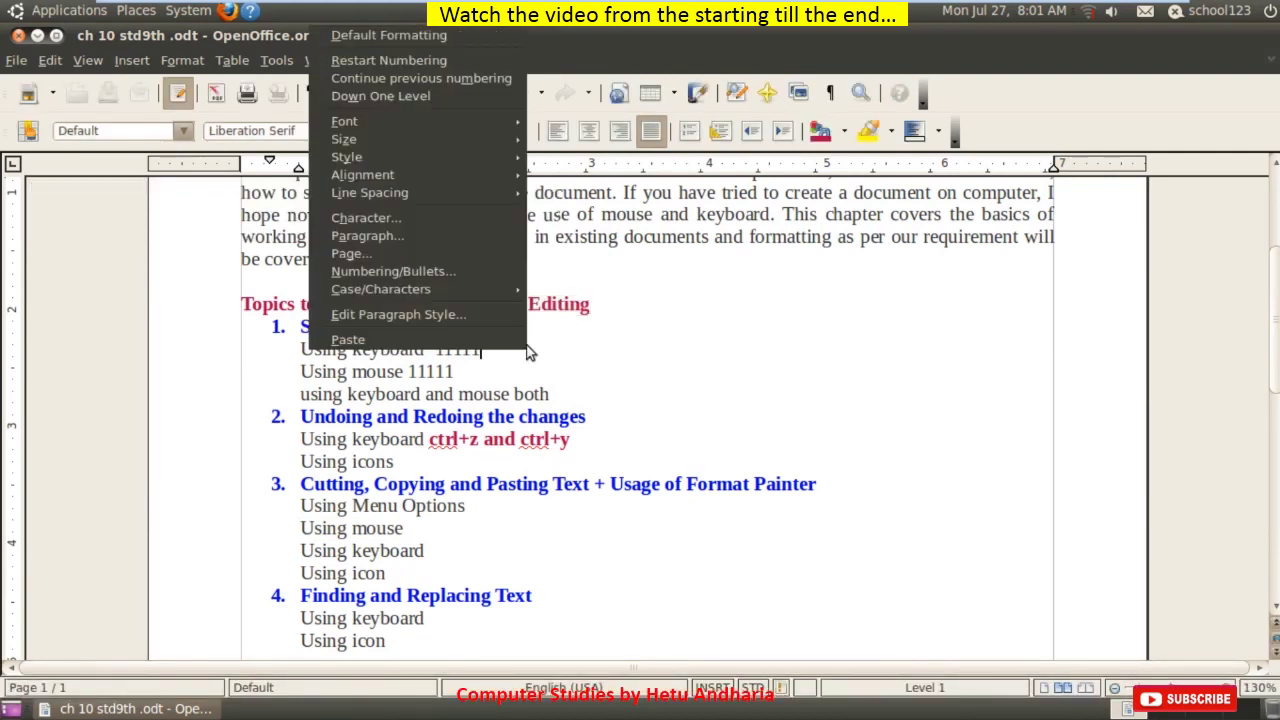
click(424, 340)
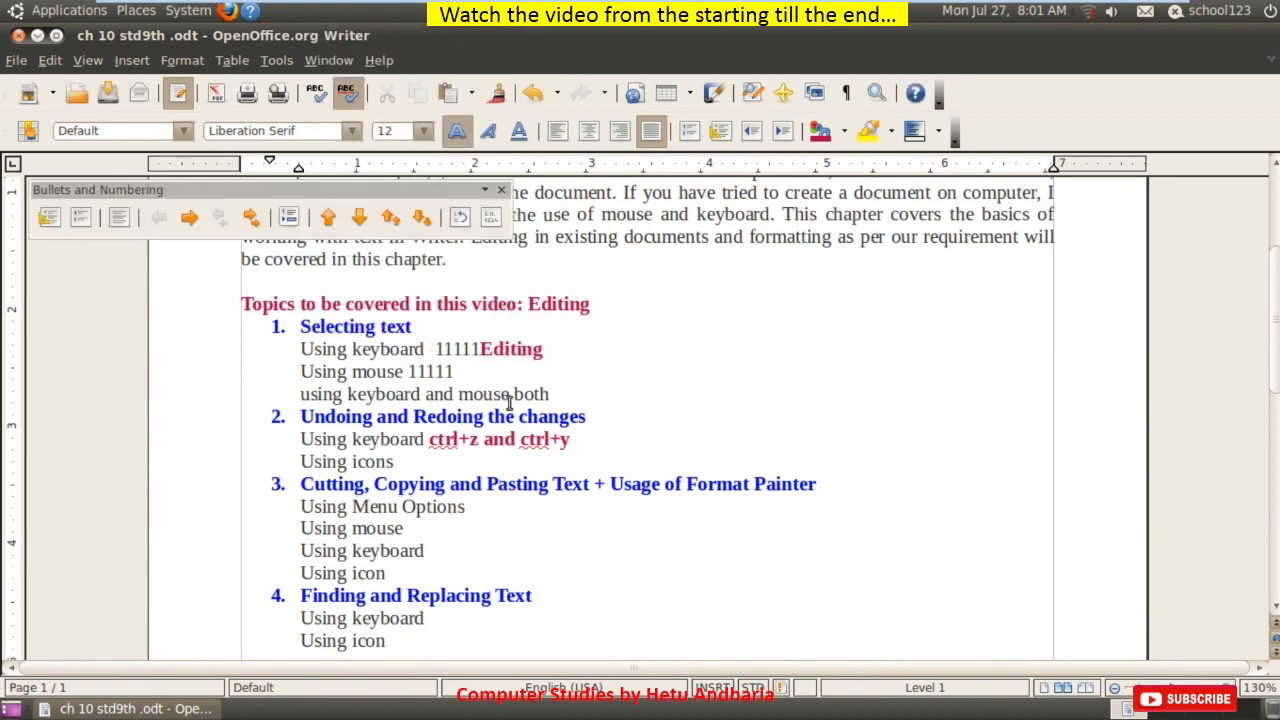
Step: Cut 'Editing' from the heading and paste it again after '11111Editing'
right_click(556, 305)
key(Escape)
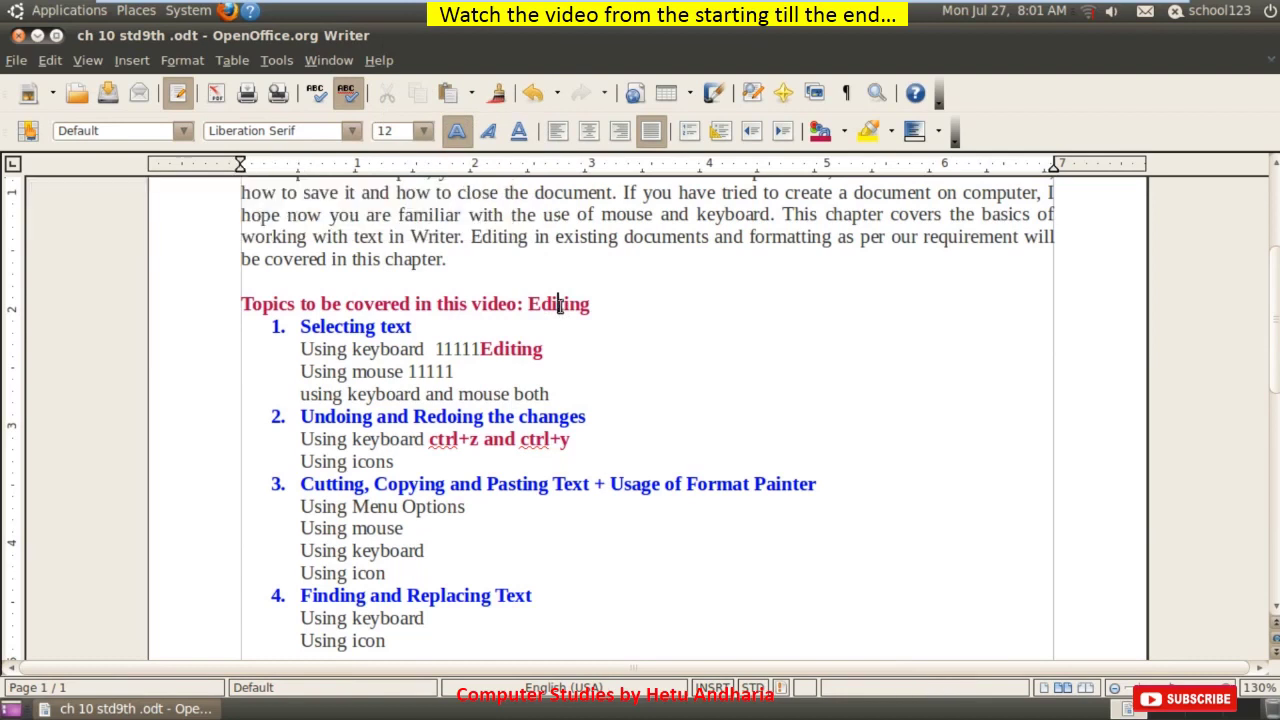
double_click(559, 305)
right_click(559, 305)
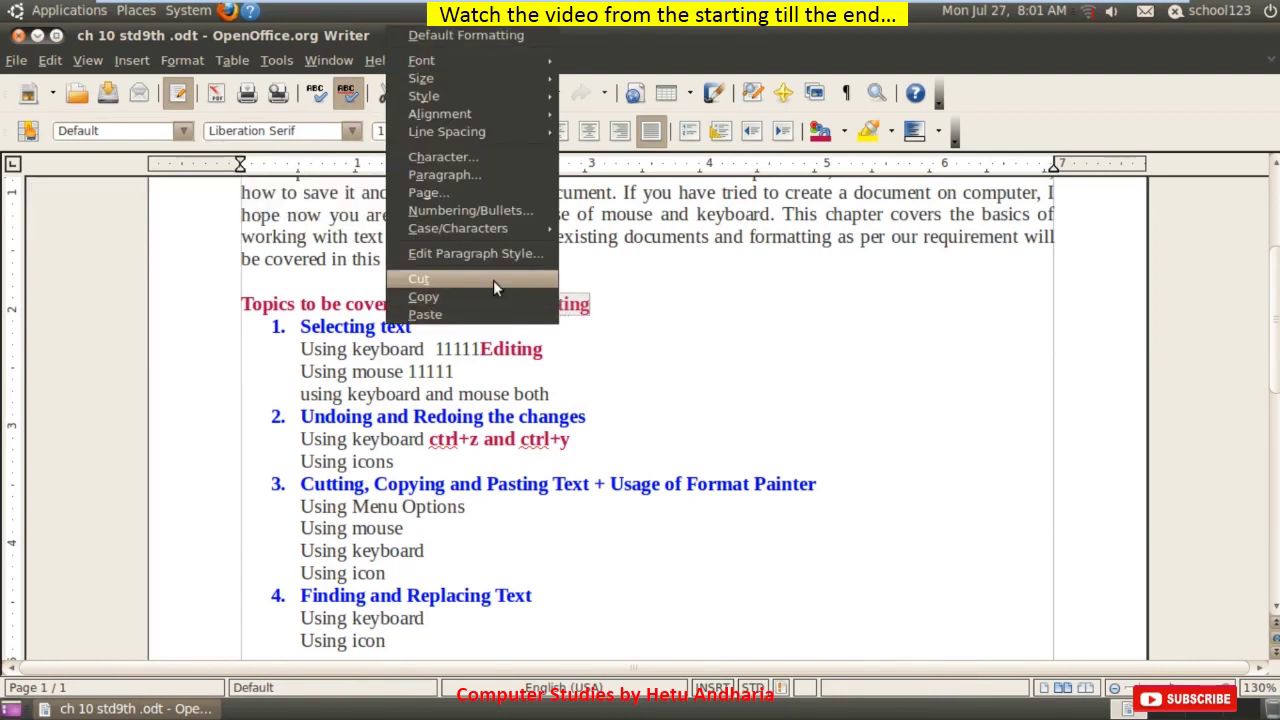
click(493, 280)
right_click(570, 352)
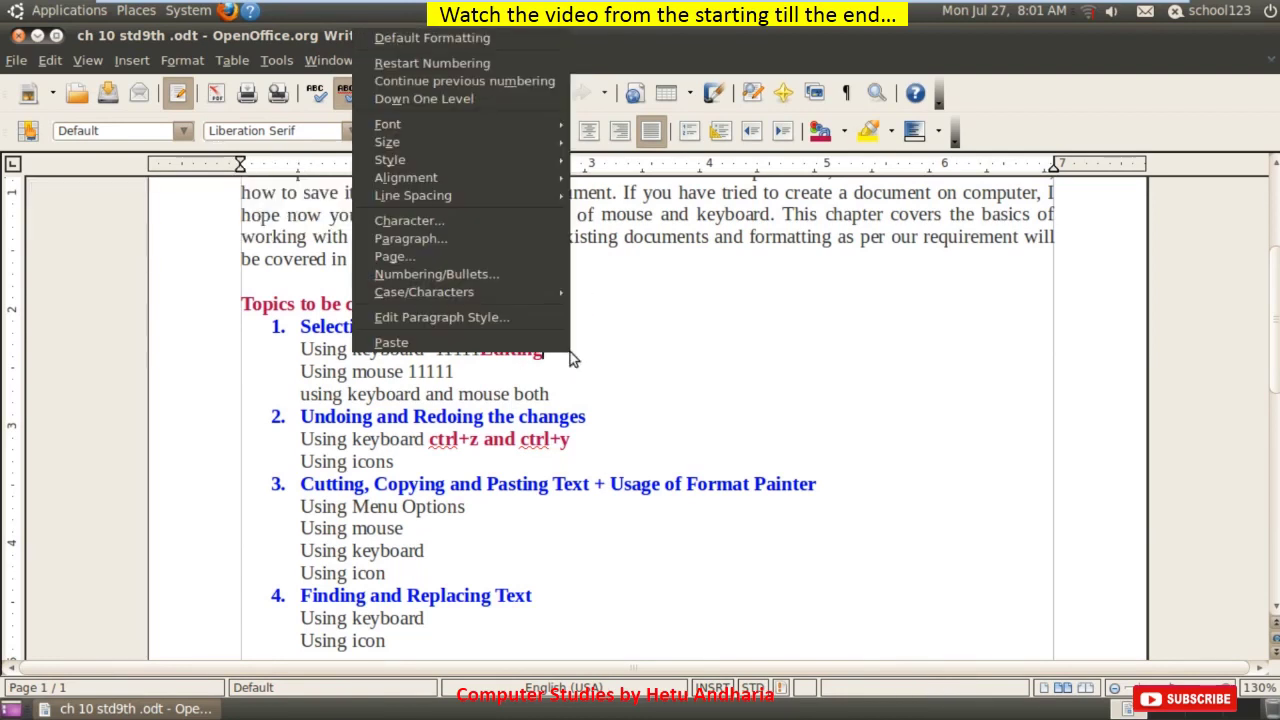
click(479, 340)
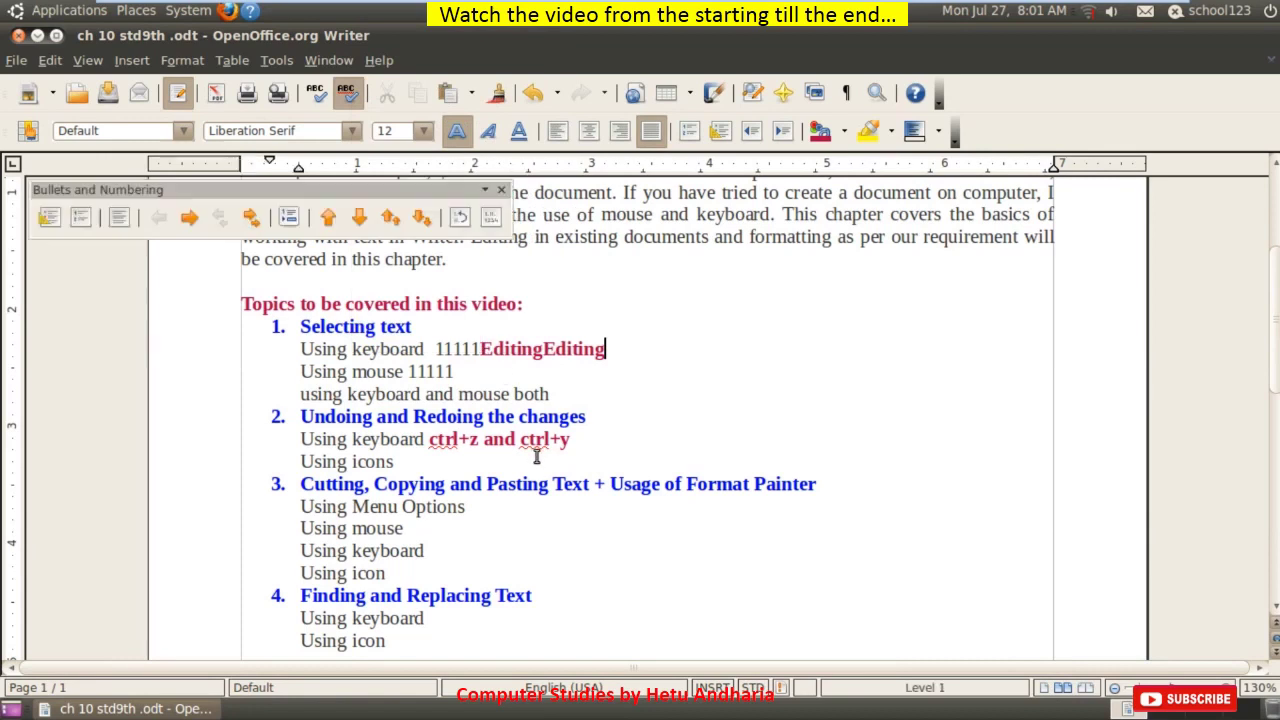
click(448, 555)
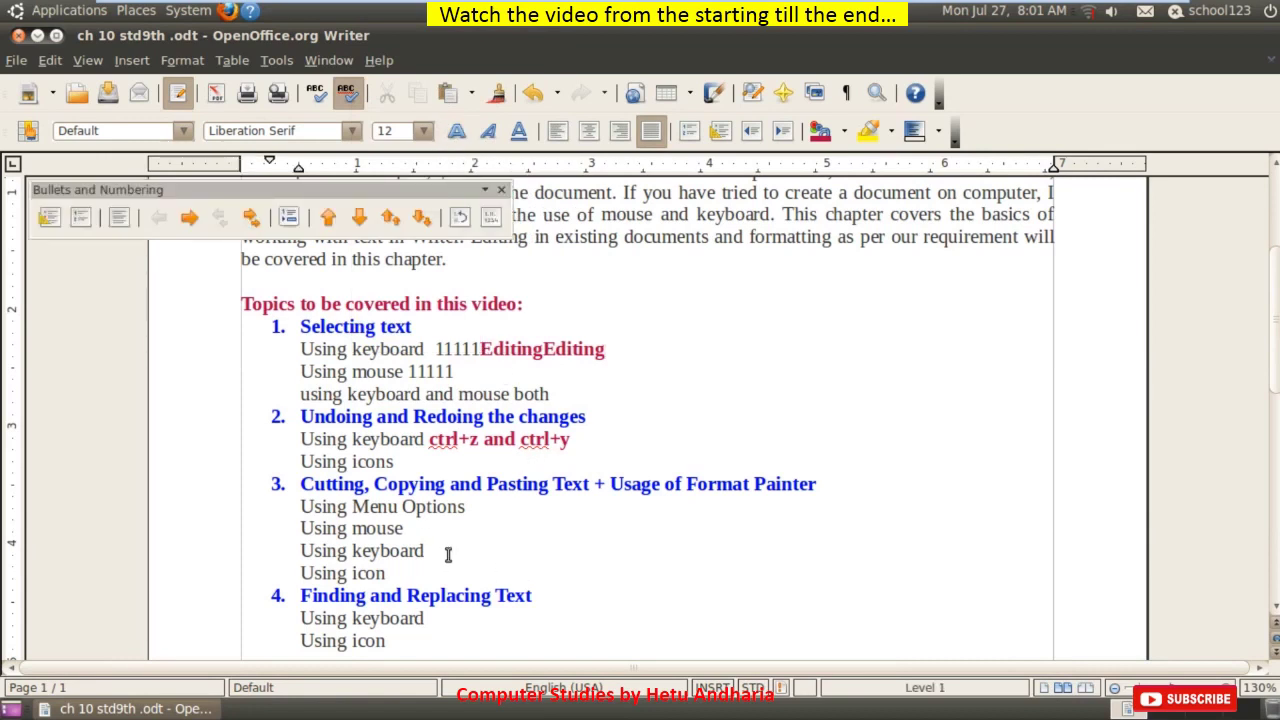
Step: Type 'ctrl+c for copying, ctrl+x for cutting, ctrl+v for pasting' on topic 3's keyboard line
text(ctrl+c for copyong)
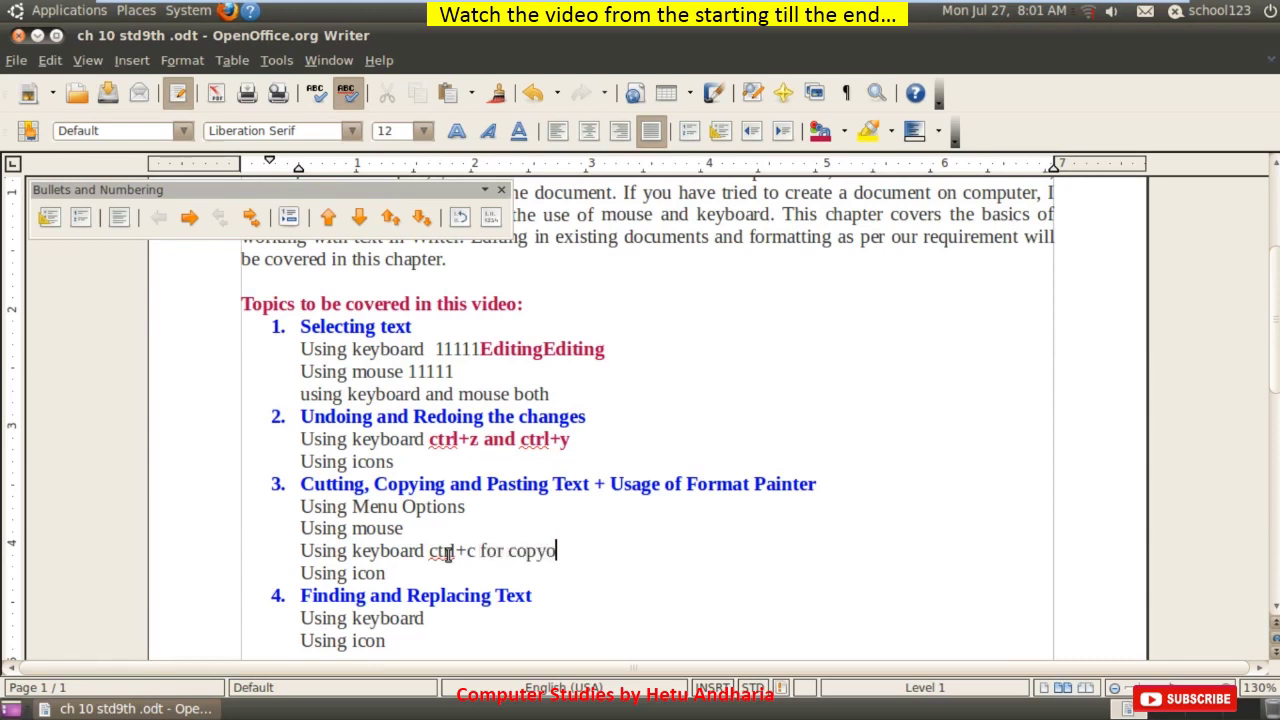
key(BackSpace)
key(BackSpace)
key(BackSpace)
text(ing, ctrl+)
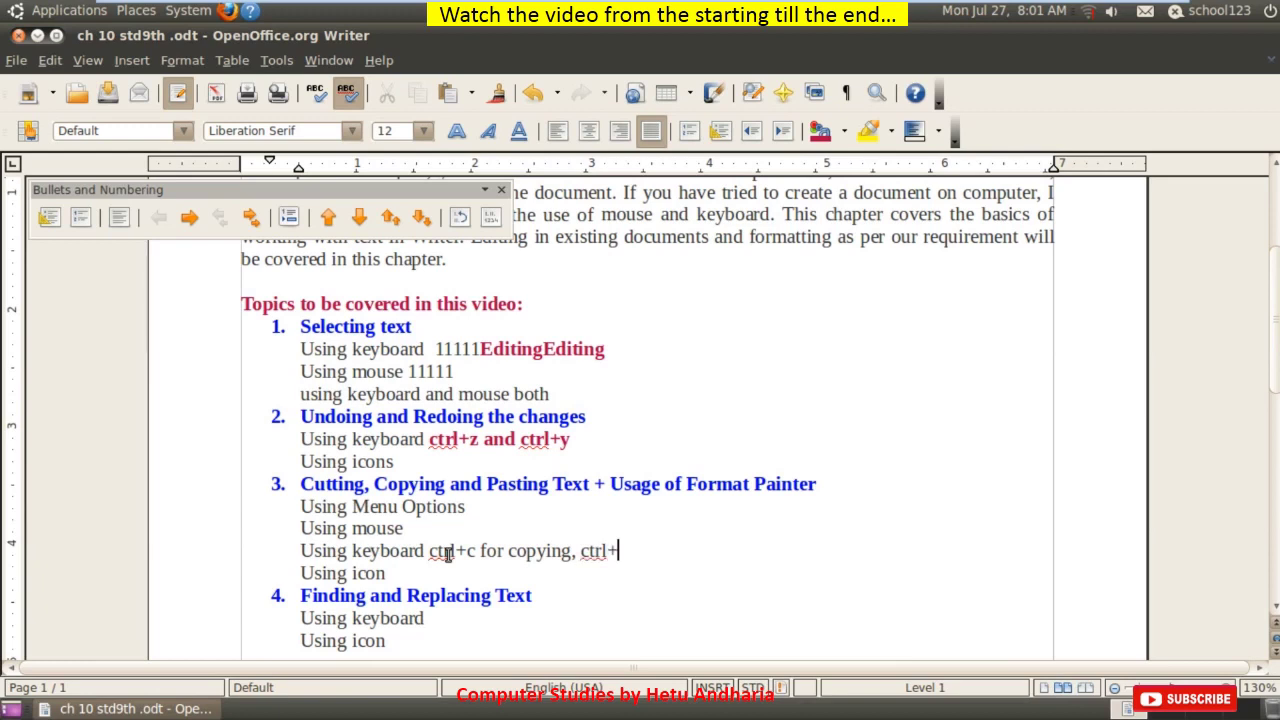
text(x for)
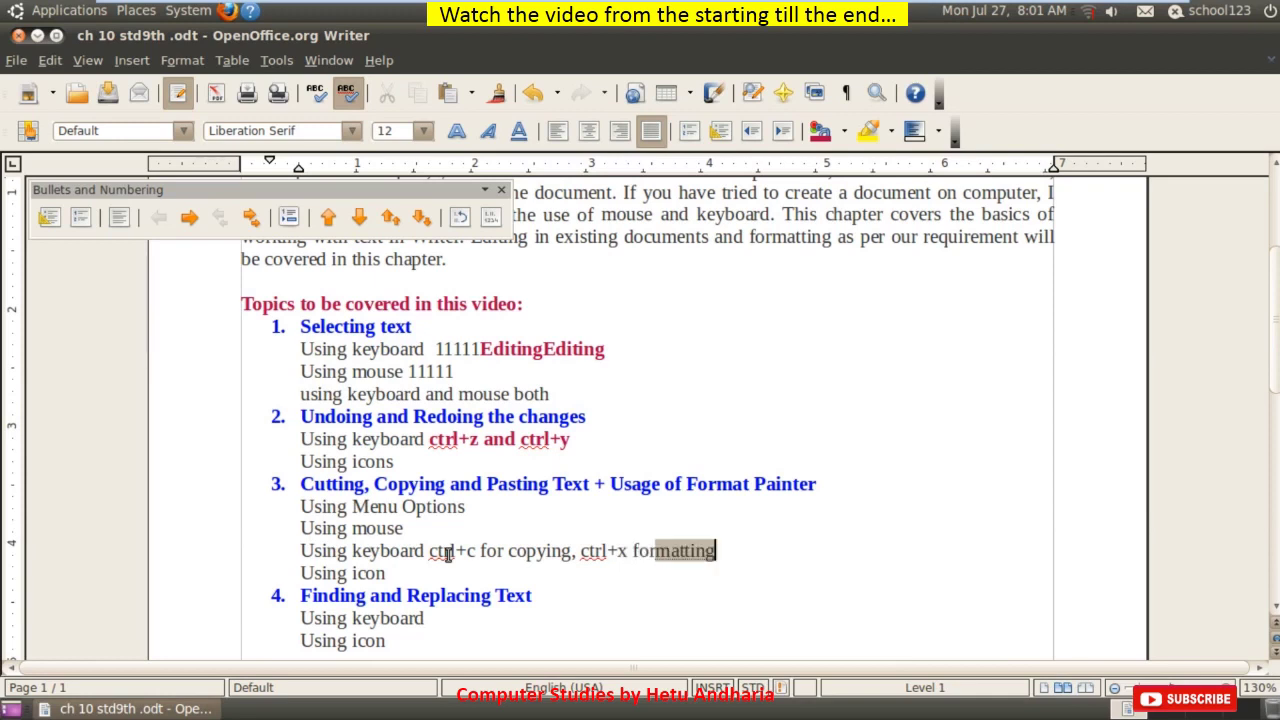
text( cutting)
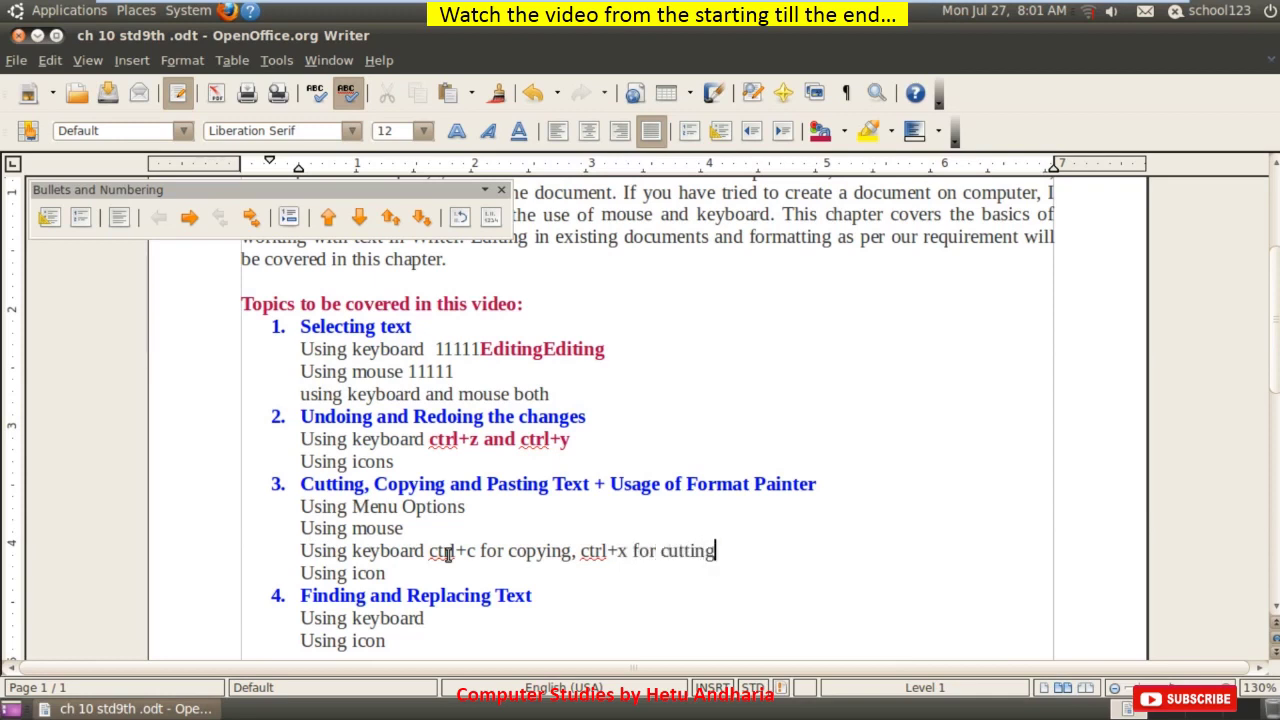
text(, ctrl+v for pa)
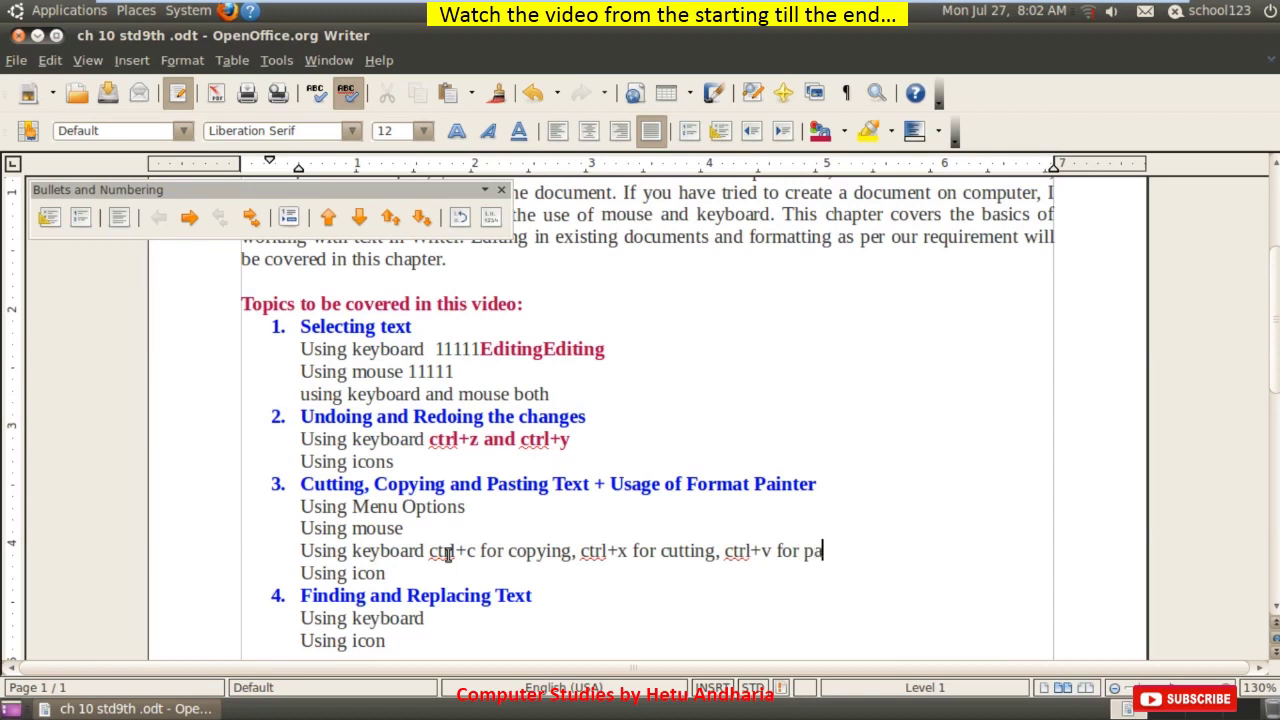
text(sting)
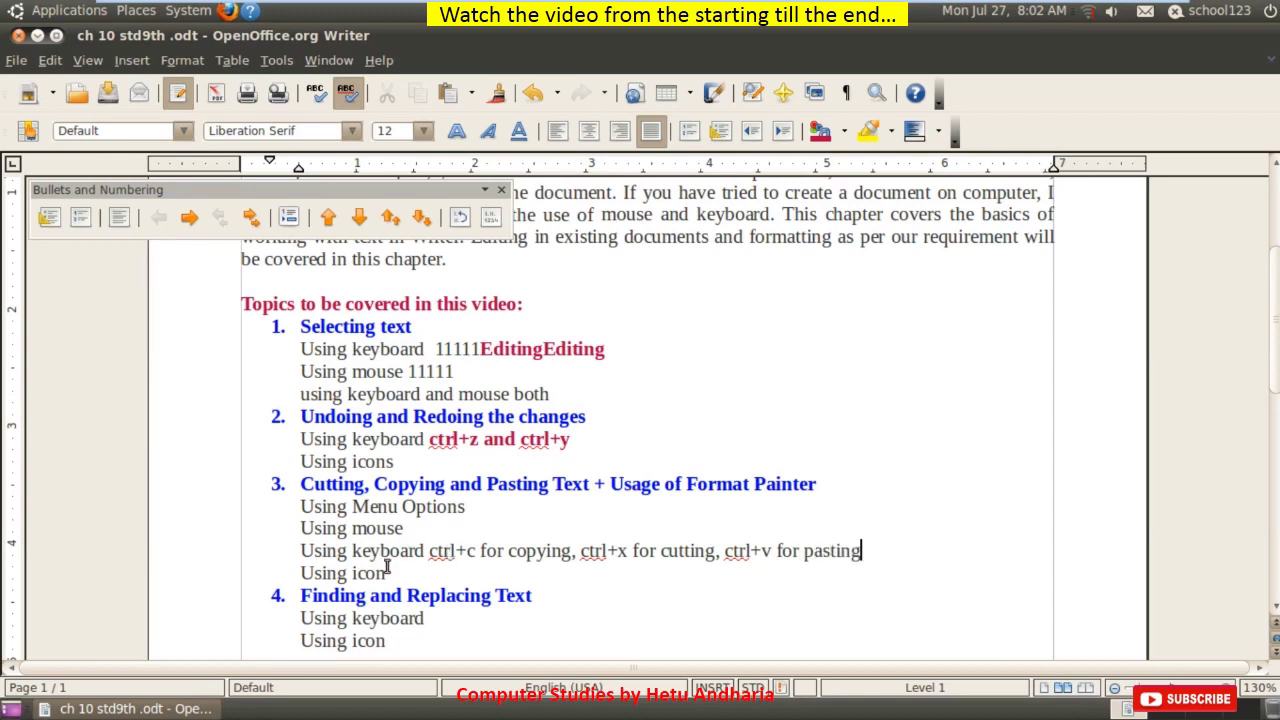
Step: Format the ctrl+c … pasting shortcut phrase as bold red
double_click(440, 550)
drag(661, 553, 866, 551)
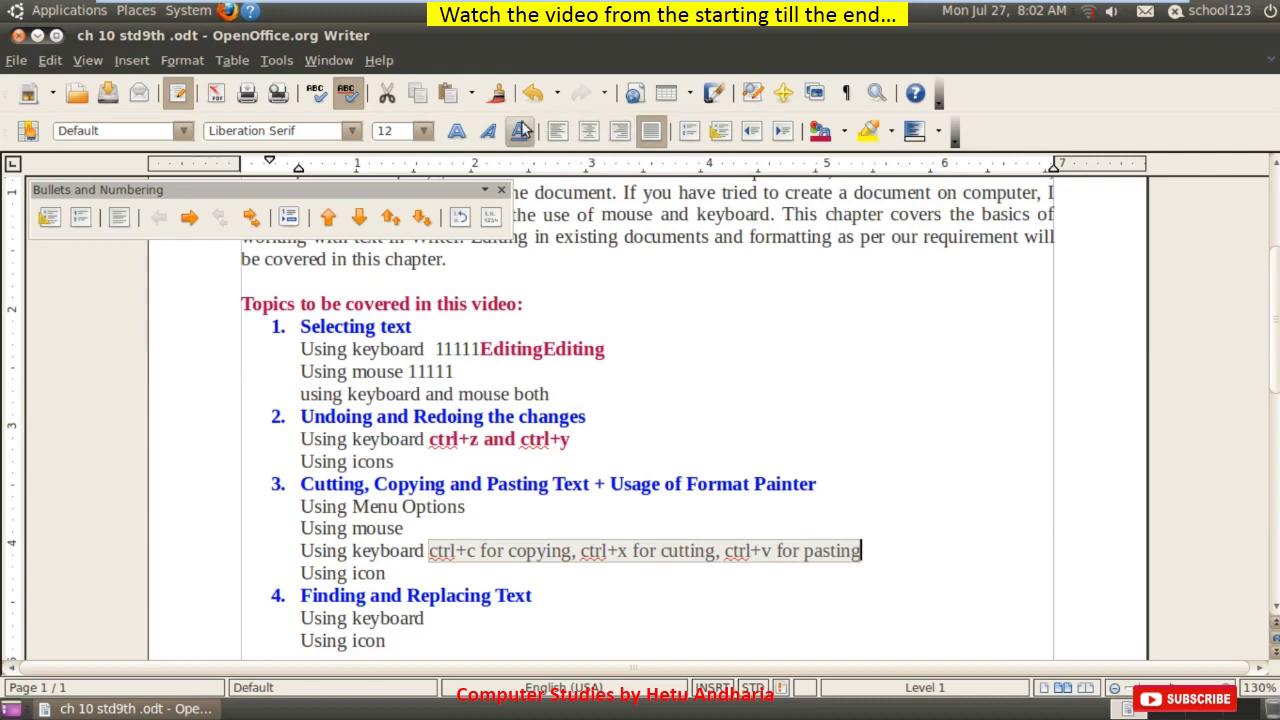
click(456, 130)
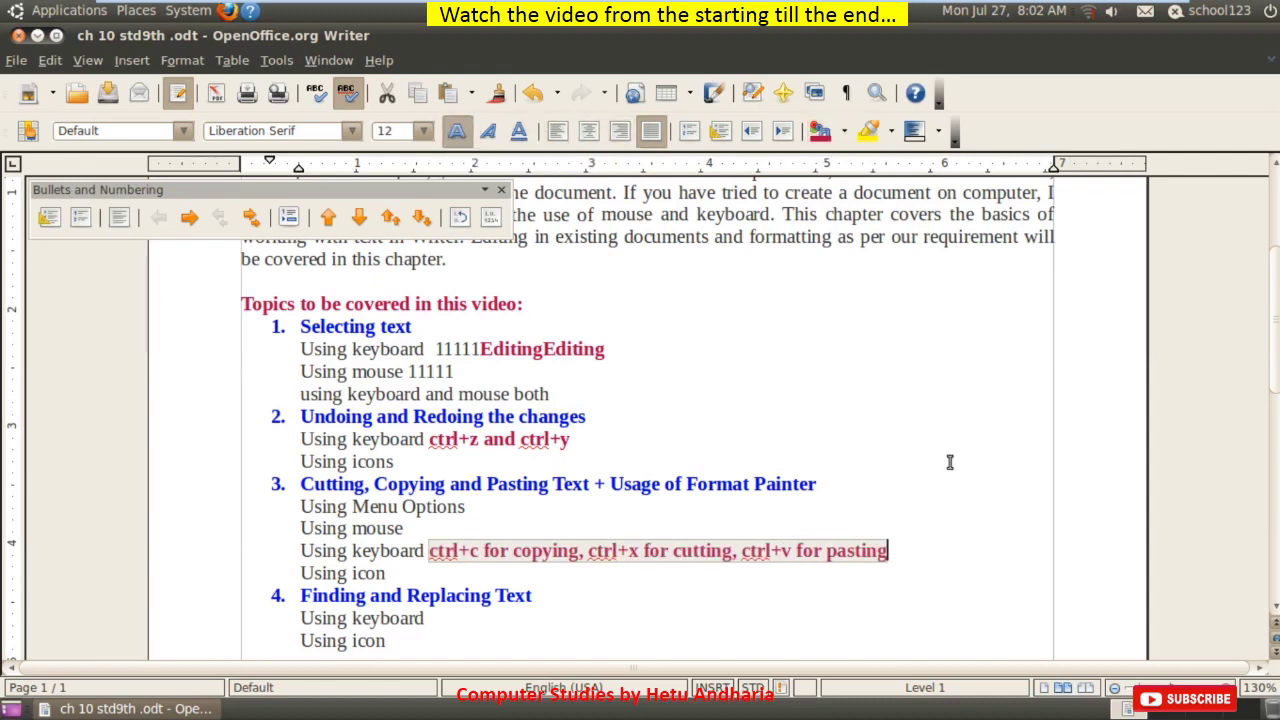
click(922, 533)
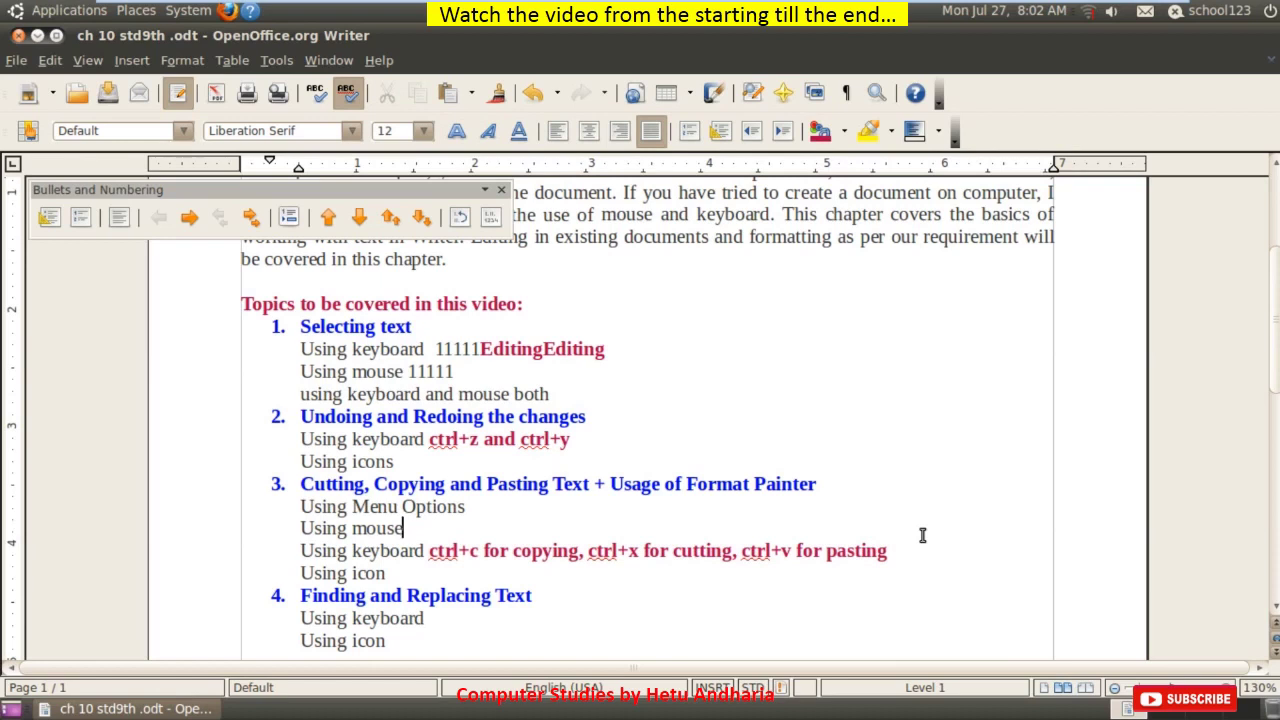
Step: Bold 'EditingEditing', remove it from topic 1, and paste it after 'pasting'
click(481, 349)
drag(481, 349, 621, 354)
key(ctrl+c)
key(ctrl+b)
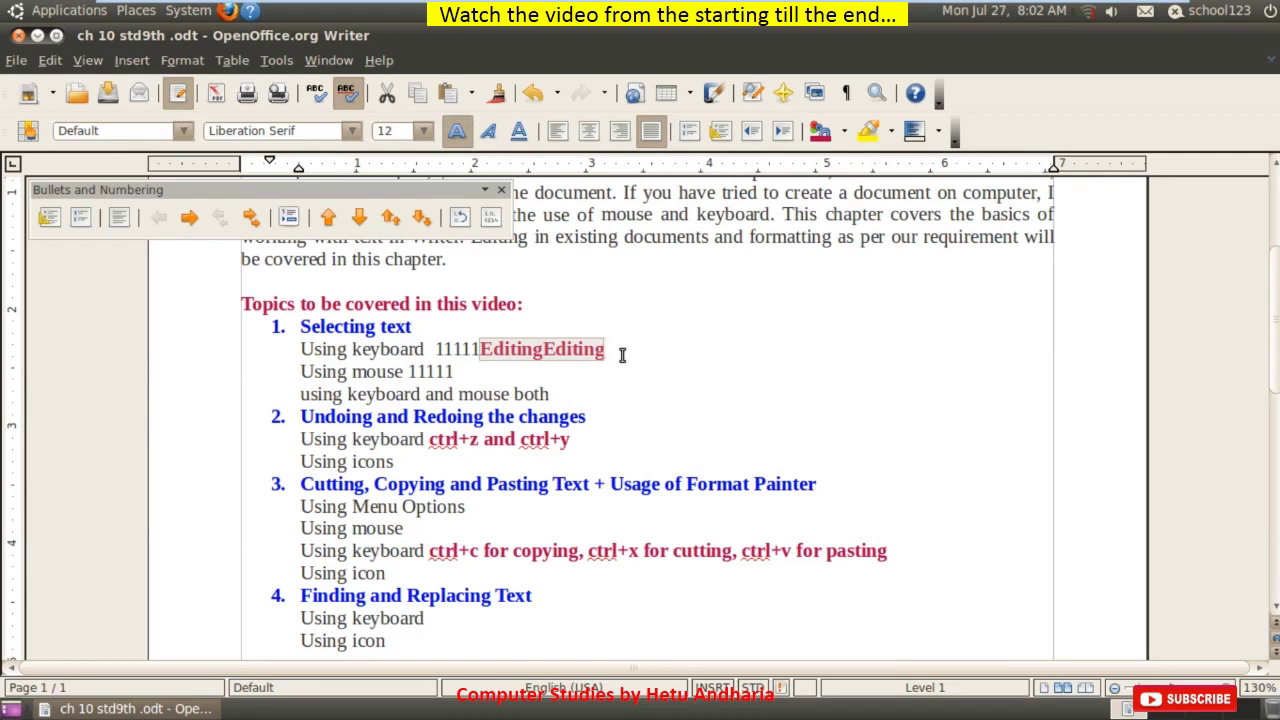
key(Delete)
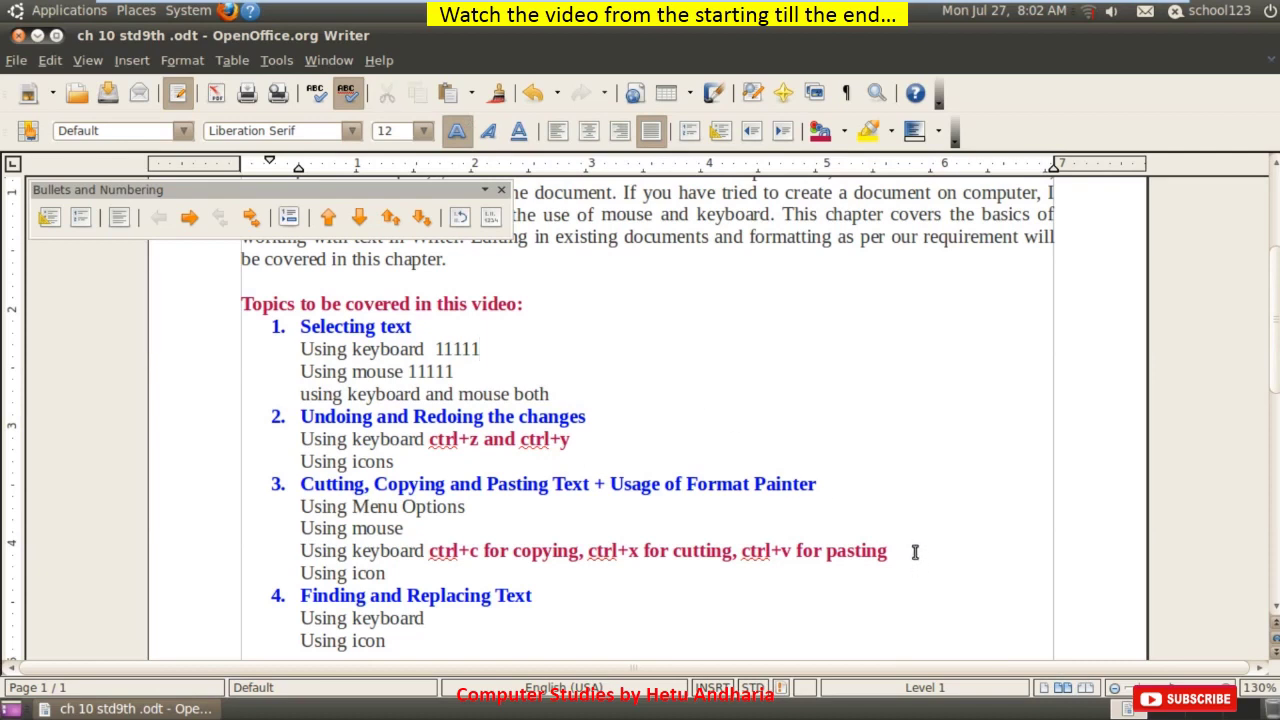
key(ctrl+v)
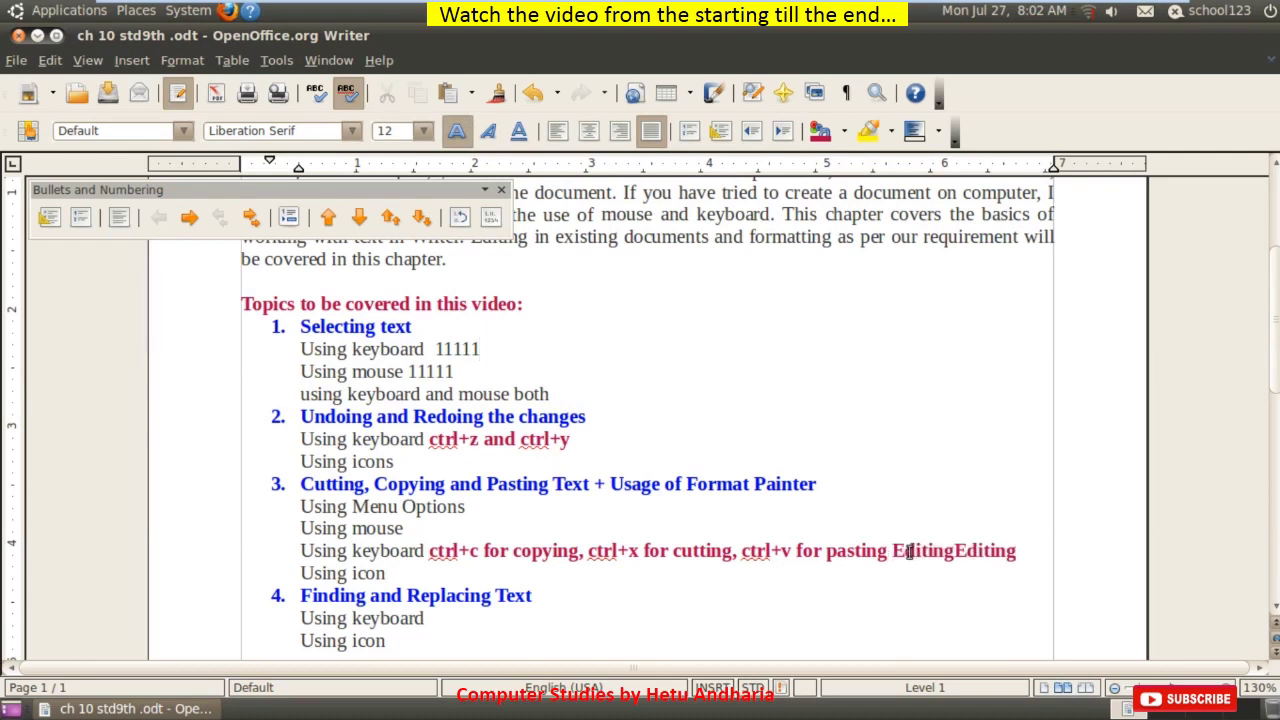
Step: Cut 'EditingEditing' with the Cut icon, paste it after 'Using icon', then delete it
drag(892, 551, 1021, 551)
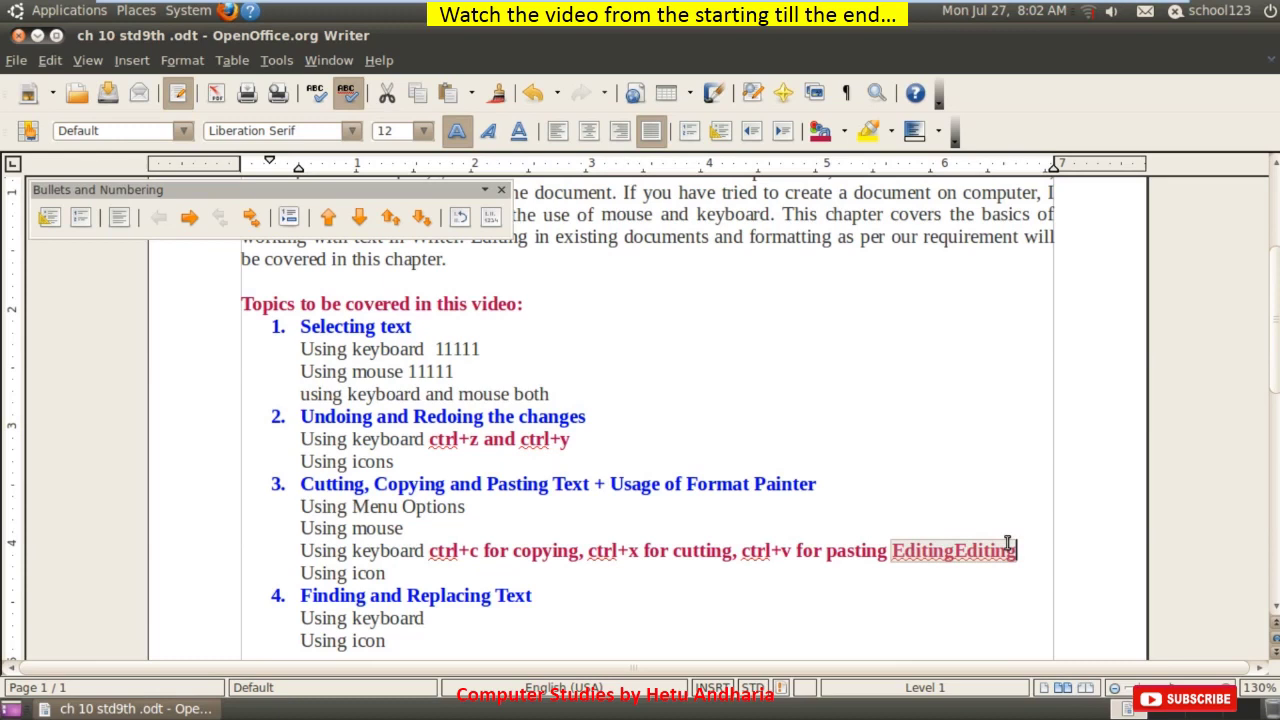
click(388, 96)
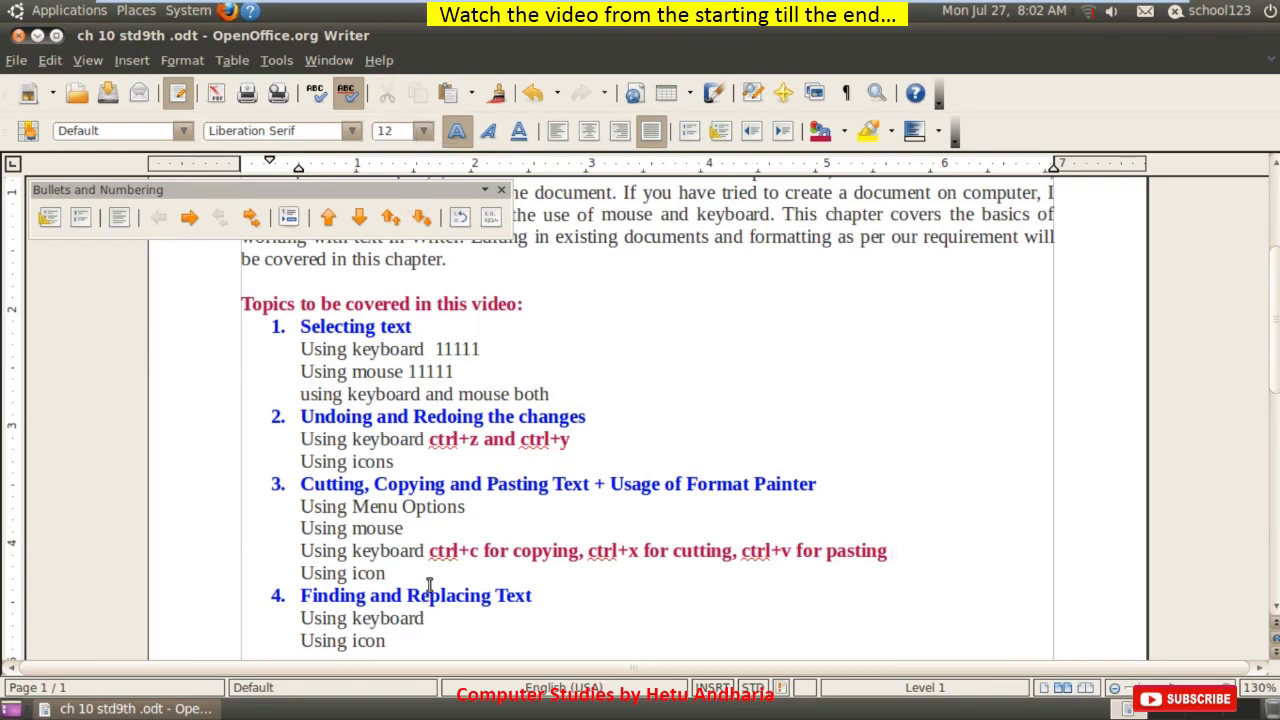
click(430, 582)
click(448, 93)
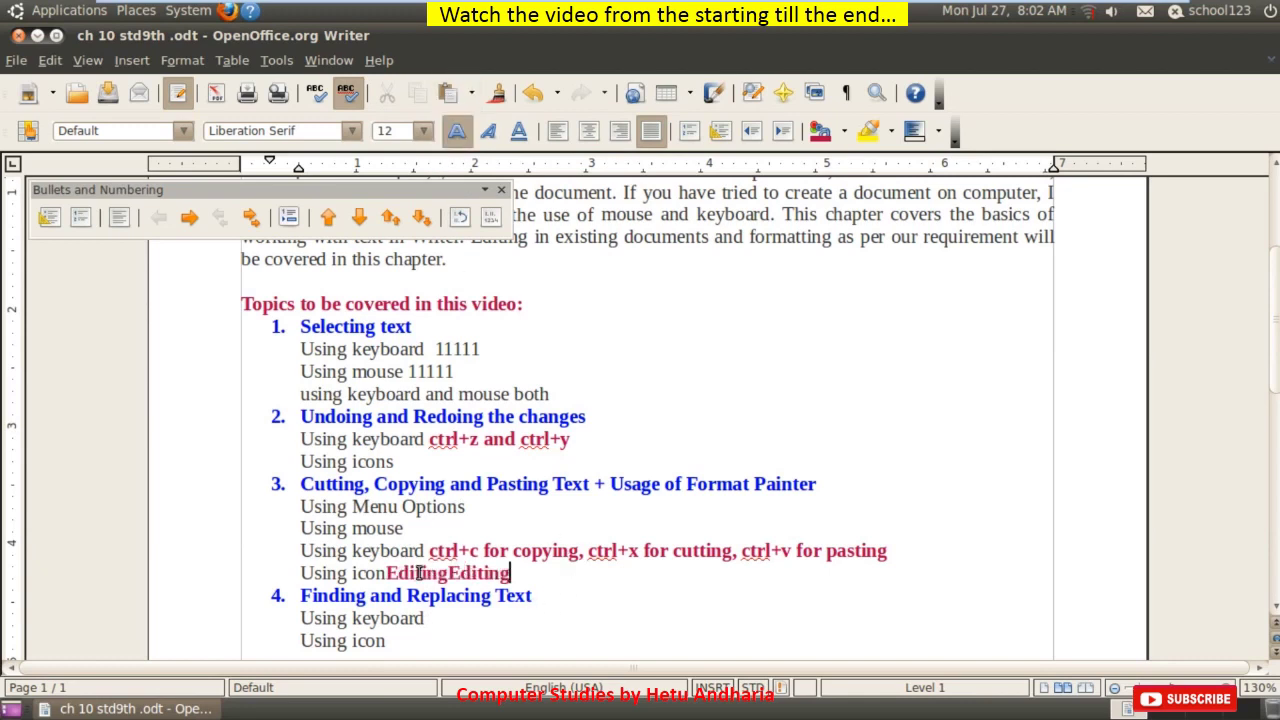
drag(512, 572, 390, 572)
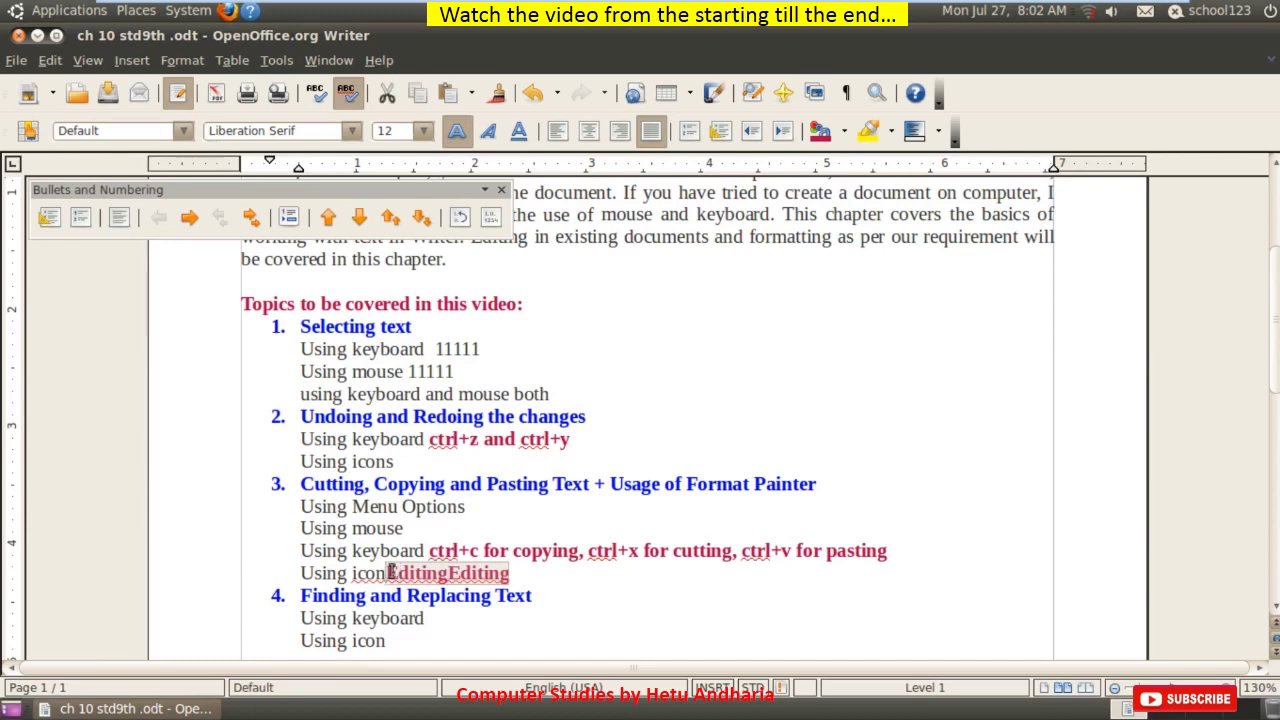
key(Delete)
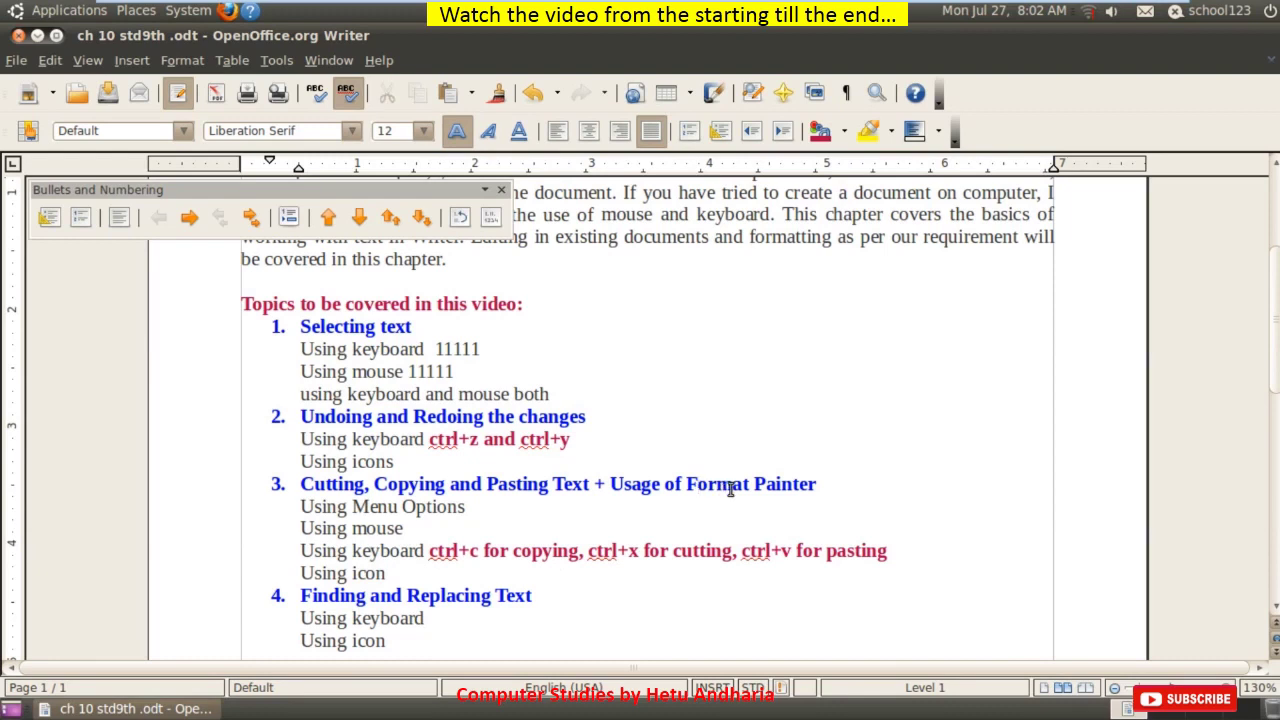
Step: Paint topic 3's 'Format' heading style onto 'documents' in the intro with Format Paintbrush
drag(624, 237, 713, 237)
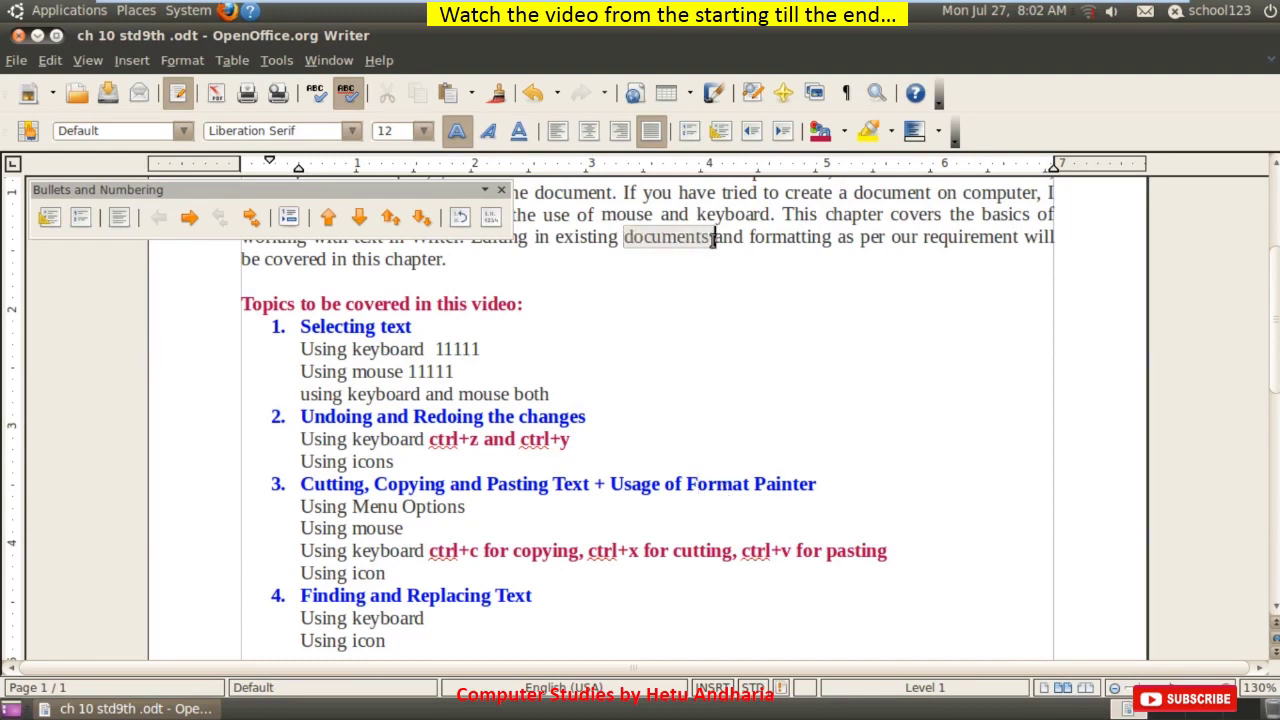
double_click(716, 484)
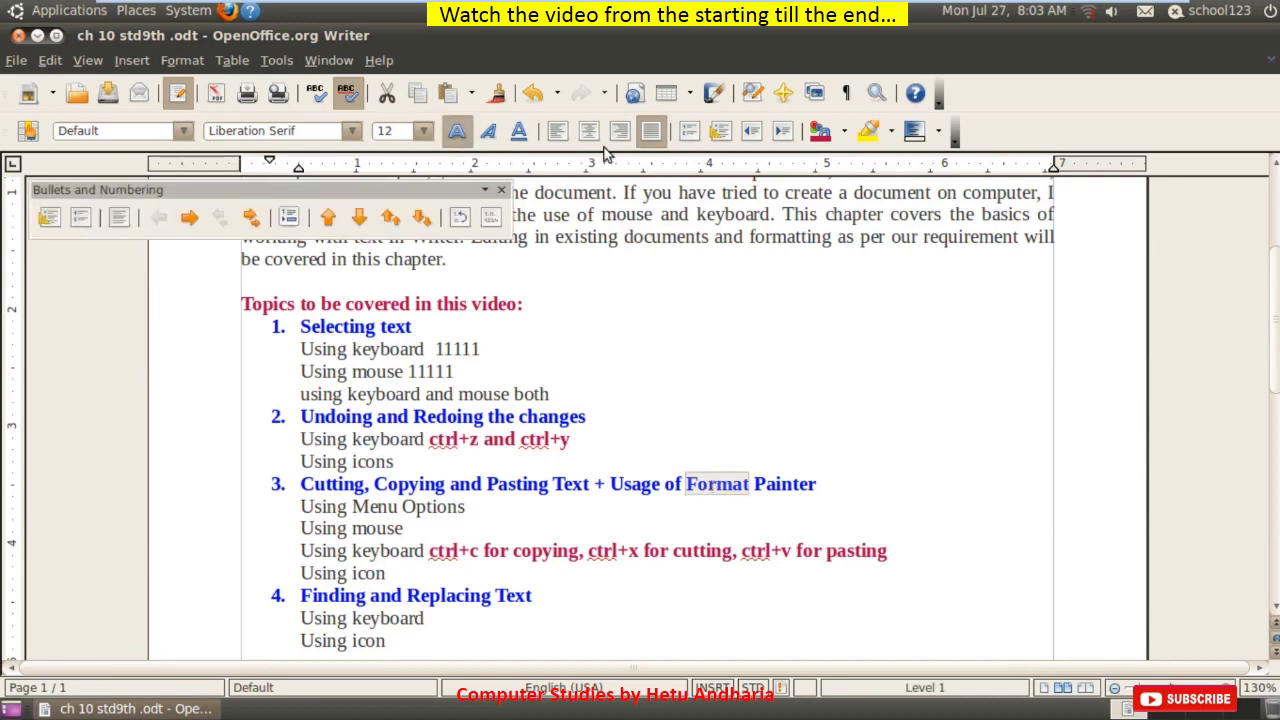
click(499, 97)
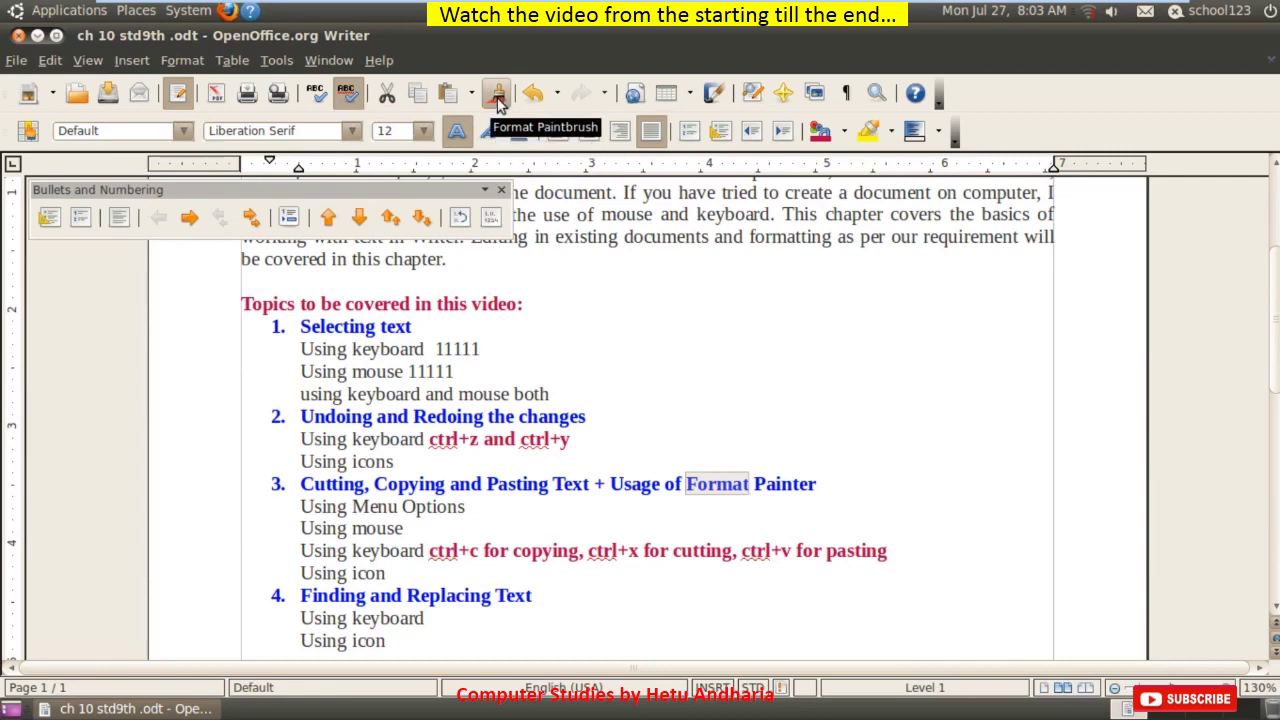
scroll(700, 360, up, 2)
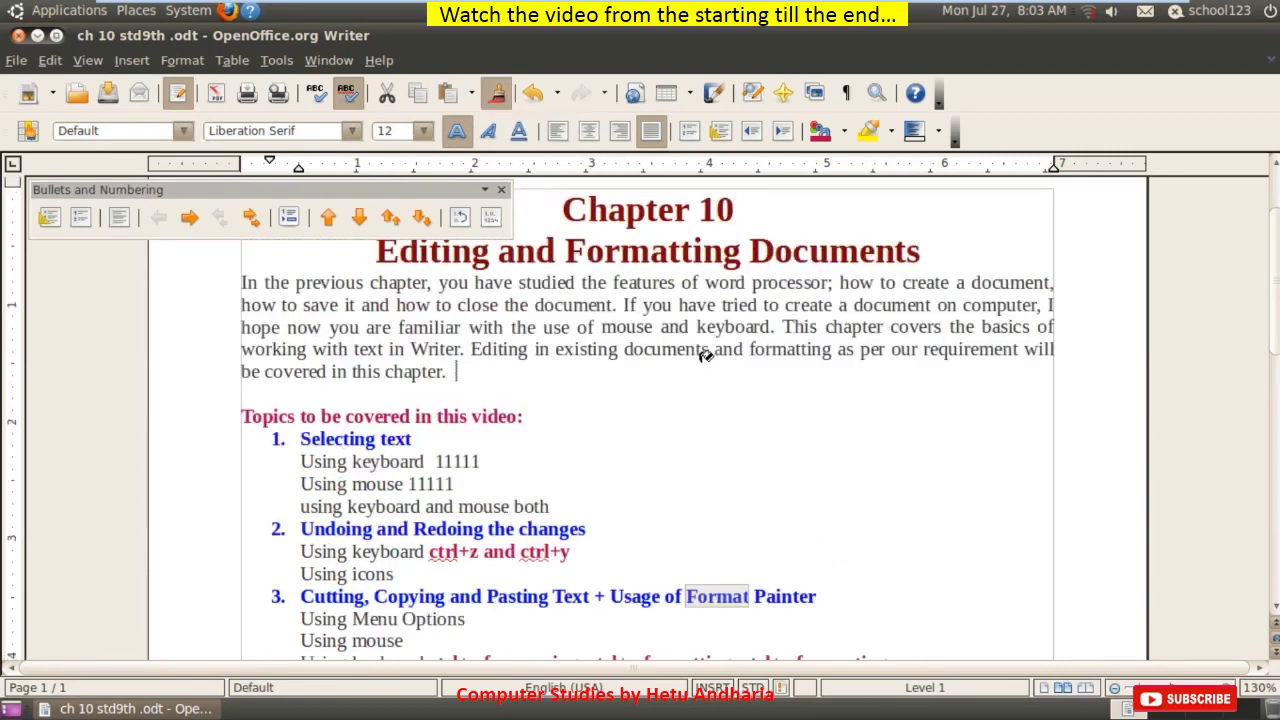
click(630, 348)
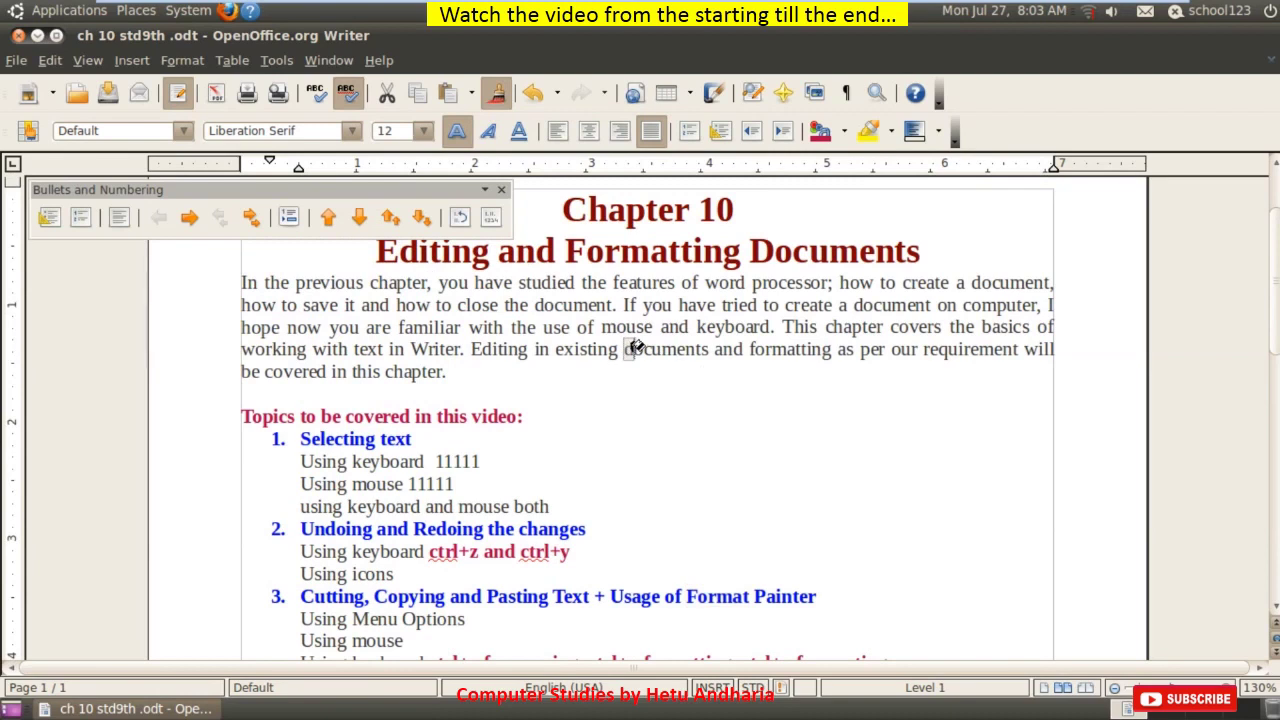
drag(633, 346, 720, 347)
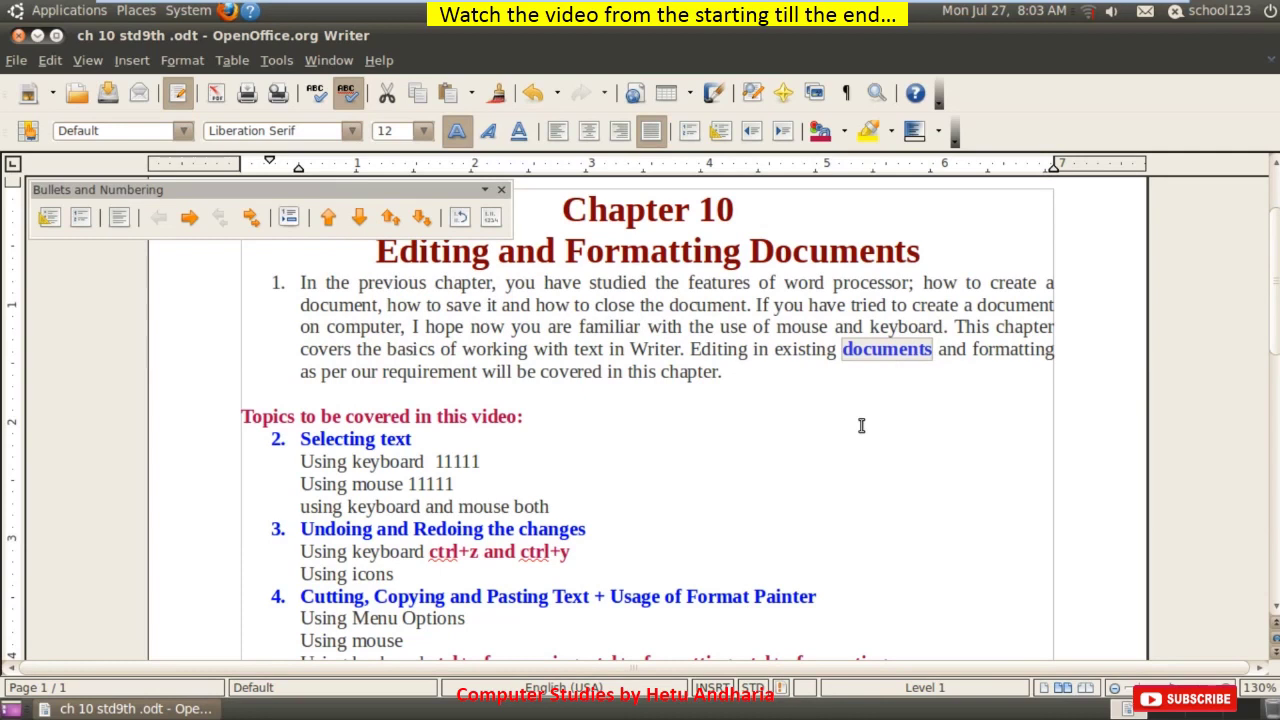
scroll(861, 425, down, 2)
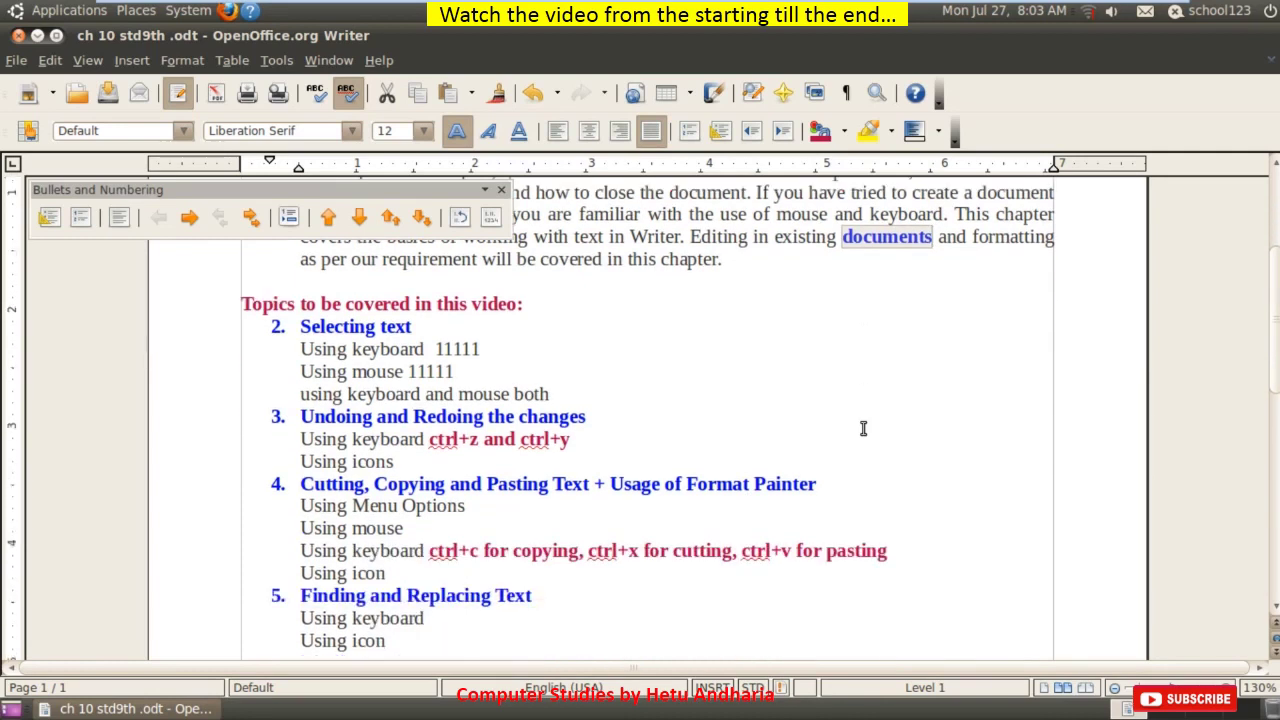
scroll(864, 428, down, 1)
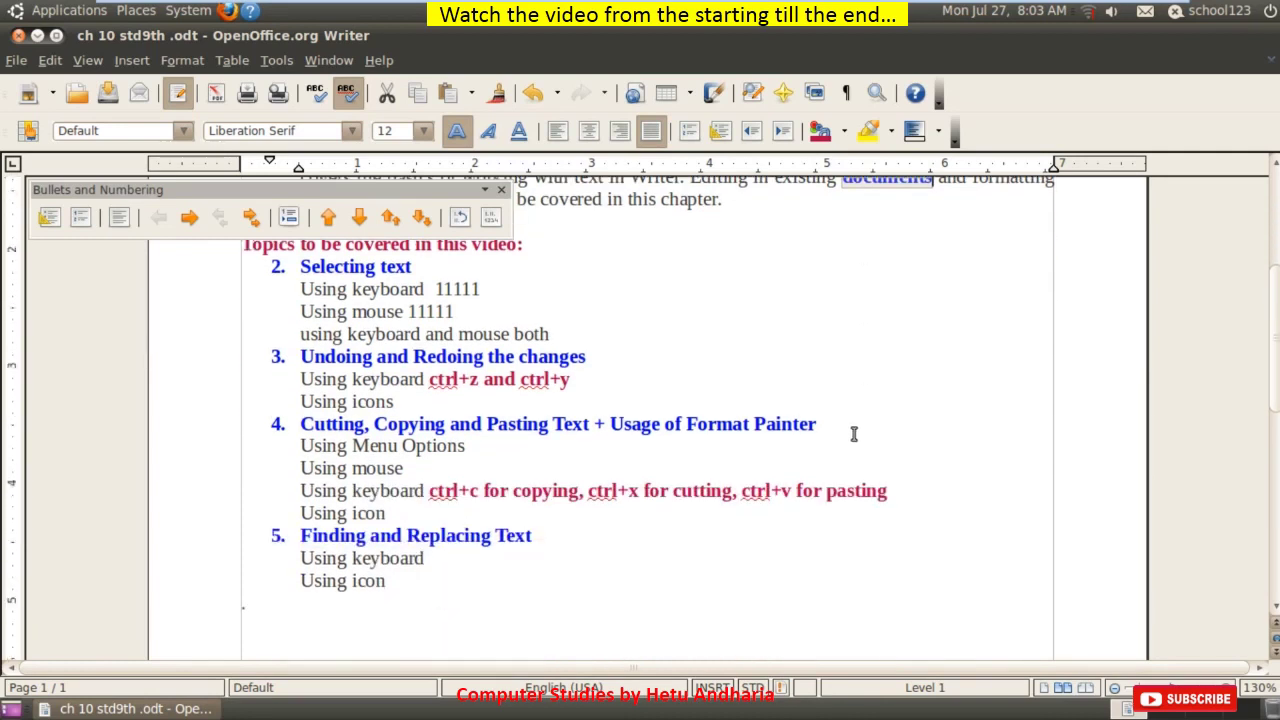
click(475, 583)
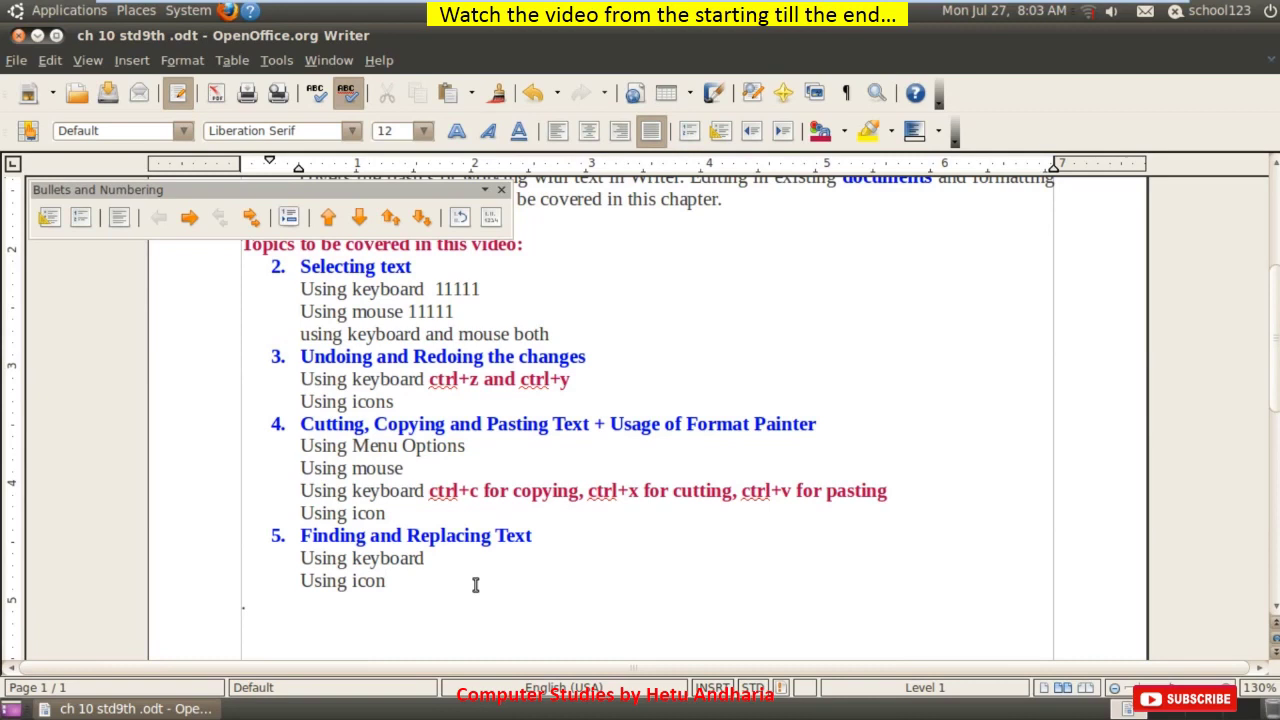
Step: Add 'Ctrl+F' after 'Using keyboard' in topic 5, formatted red and bold
click(477, 560)
text(Ctrl+F)
key(shift+Left)
key(shift+Left)
key(shift+Left)
key(shift+Left)
key(shift+Left)
key(shift+Left)
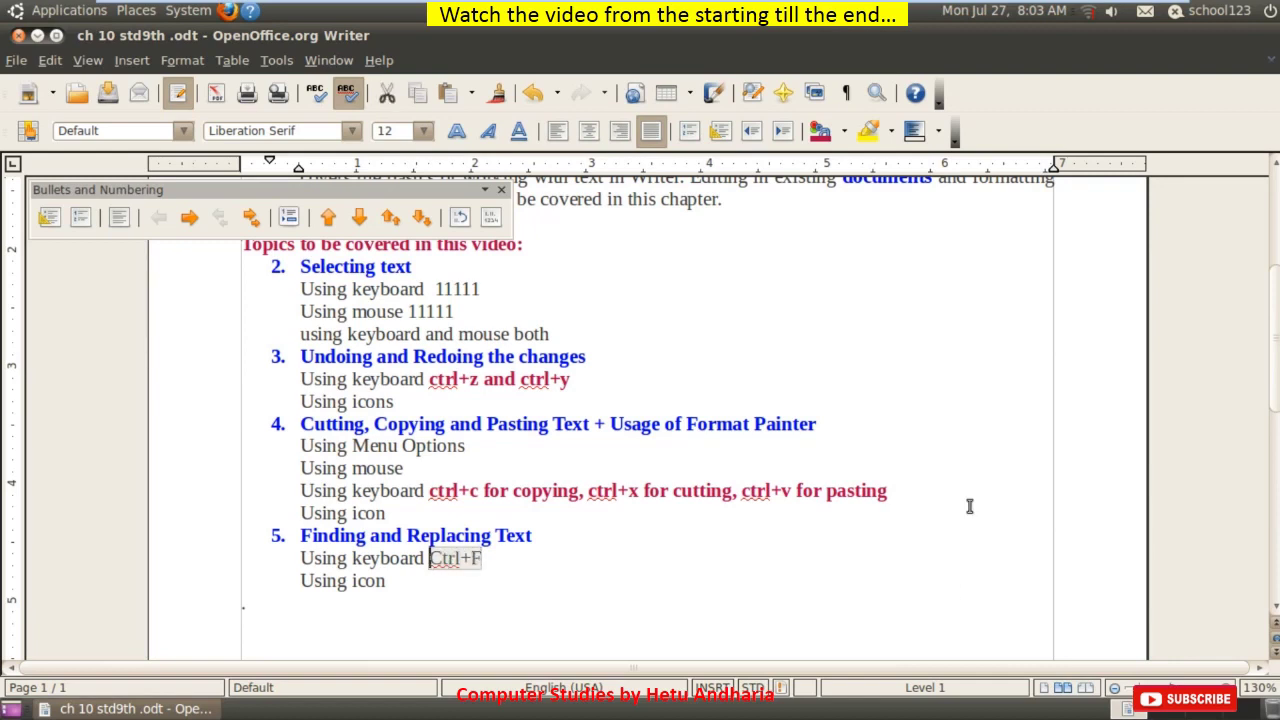
click(820, 131)
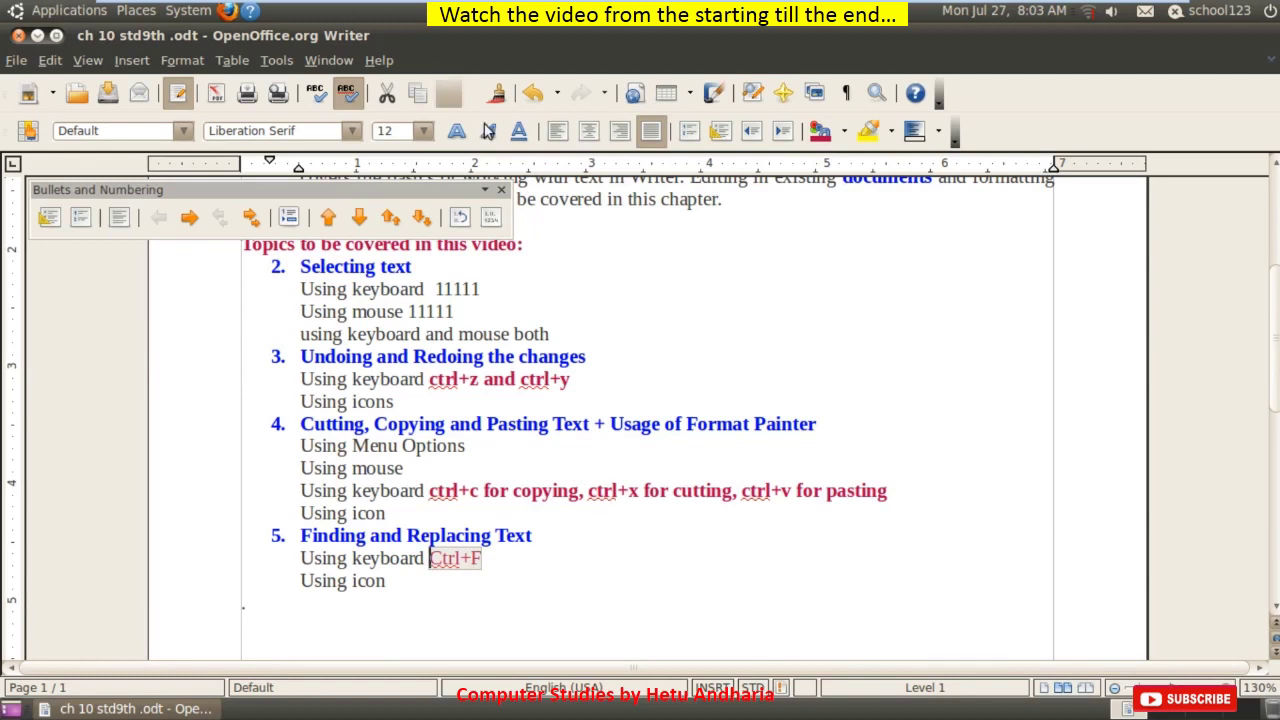
click(457, 131)
click(531, 559)
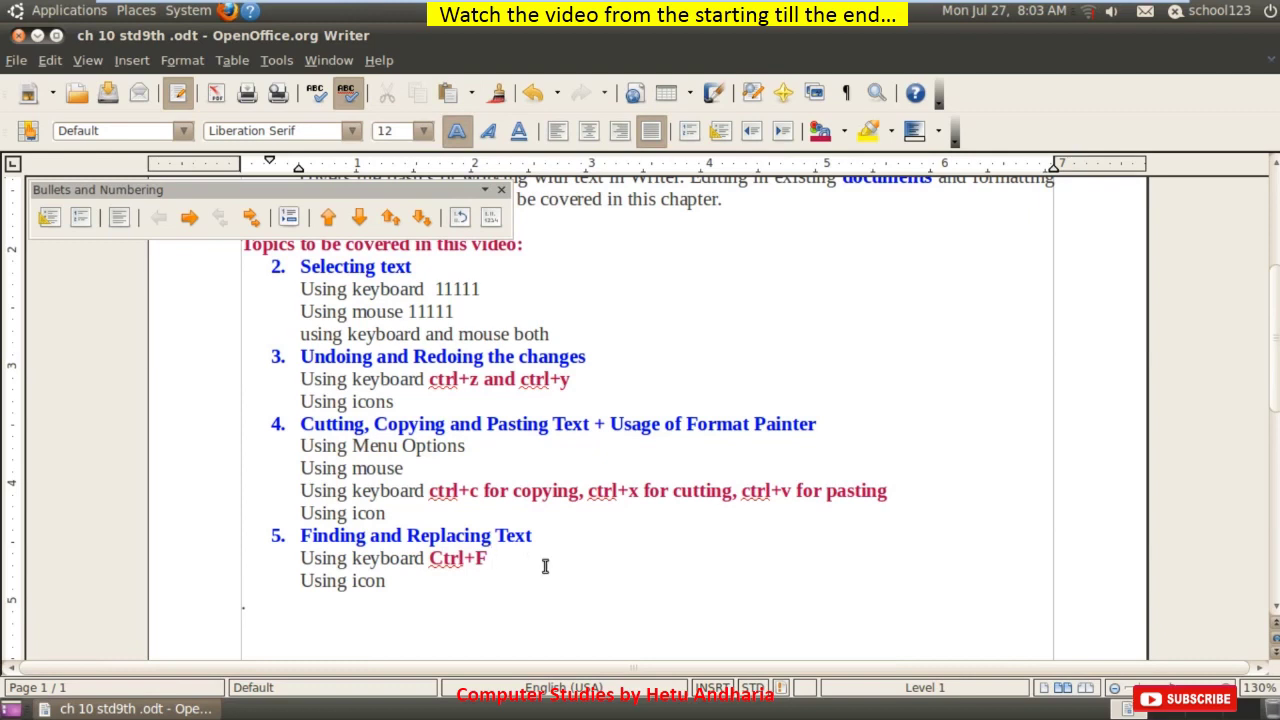
Step: Enter 'the' in Find & Replace, close the bullets toolbar and dialog, and go to the top
key(ctrl+f)
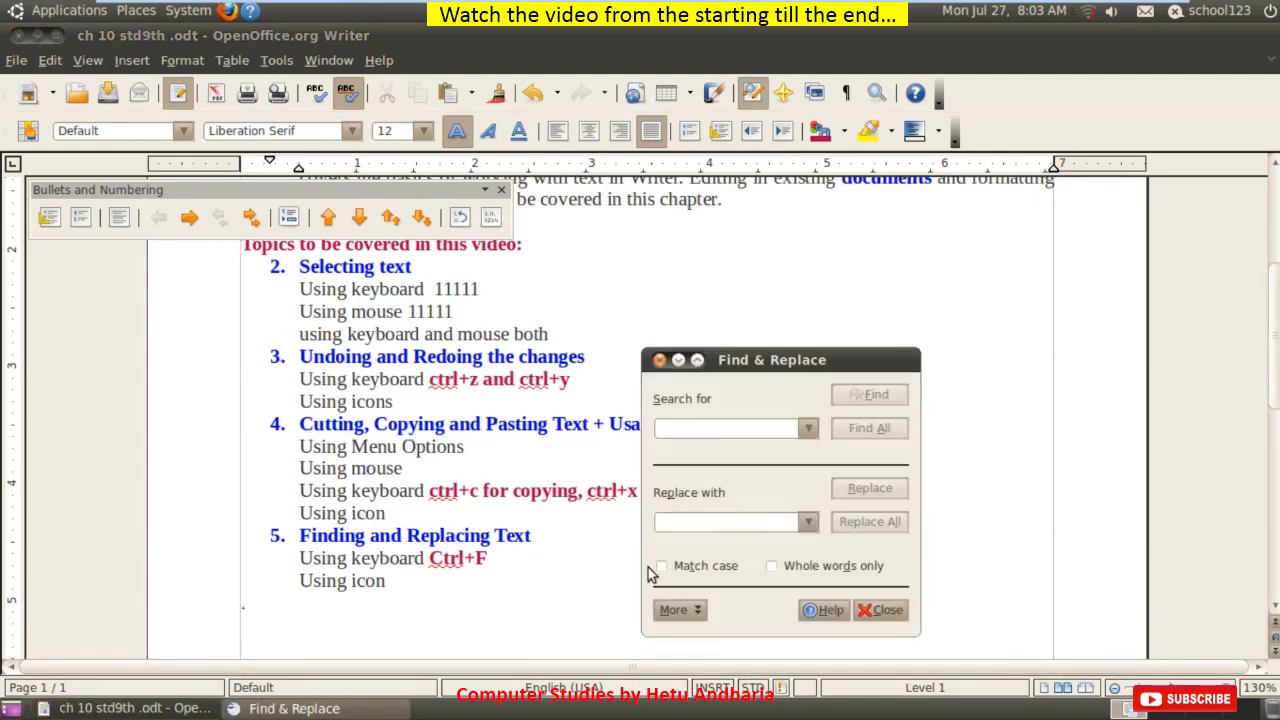
drag(779, 362, 896, 233)
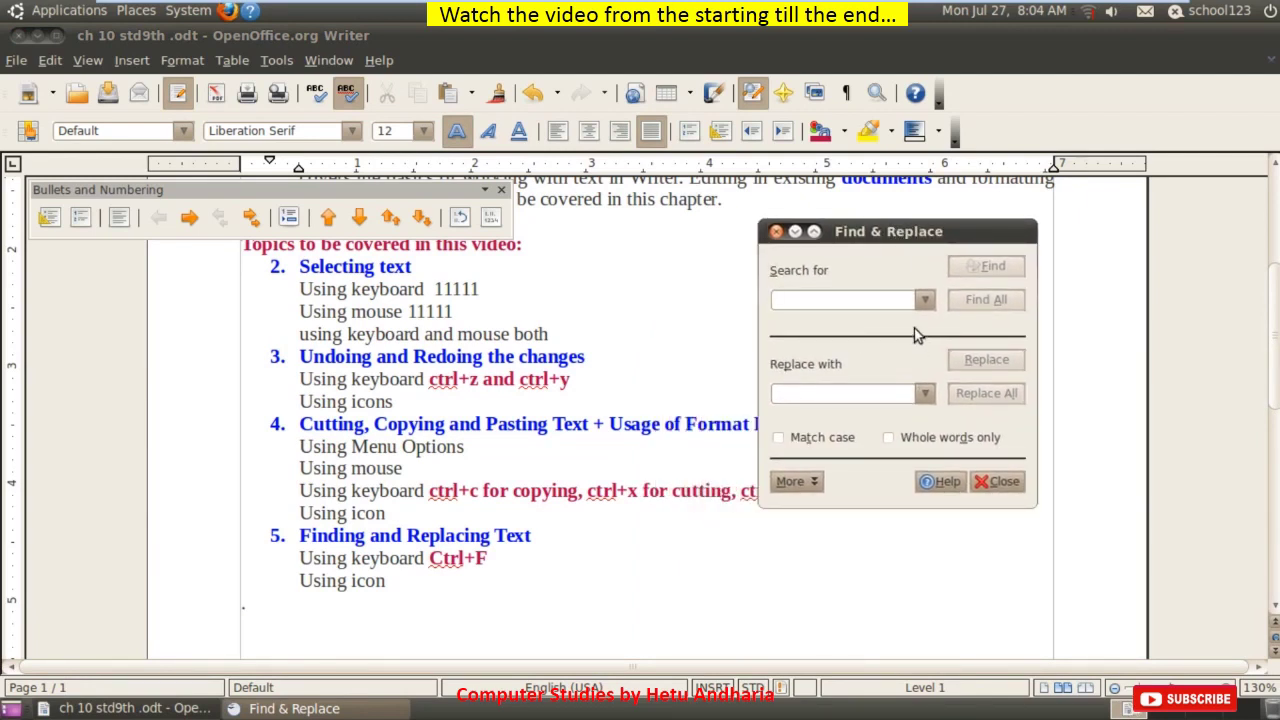
text(teh)
key(BackSpace)
key(BackSpace)
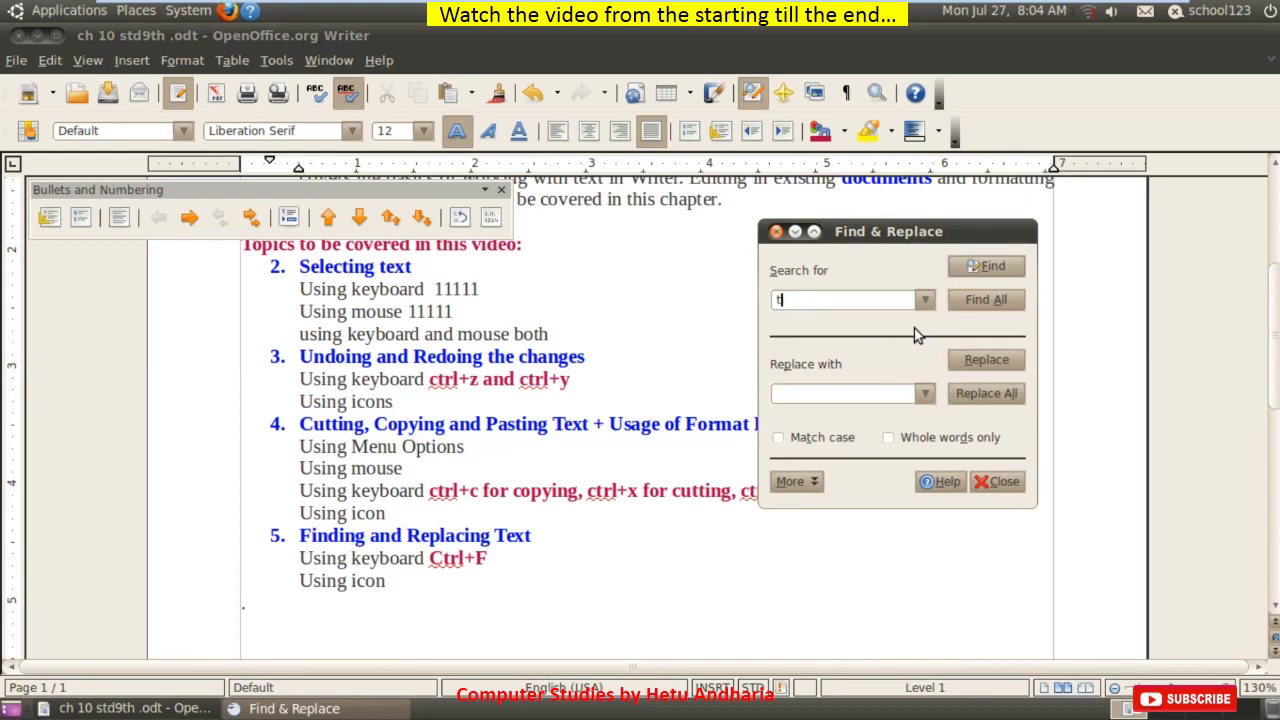
text(he)
click(501, 189)
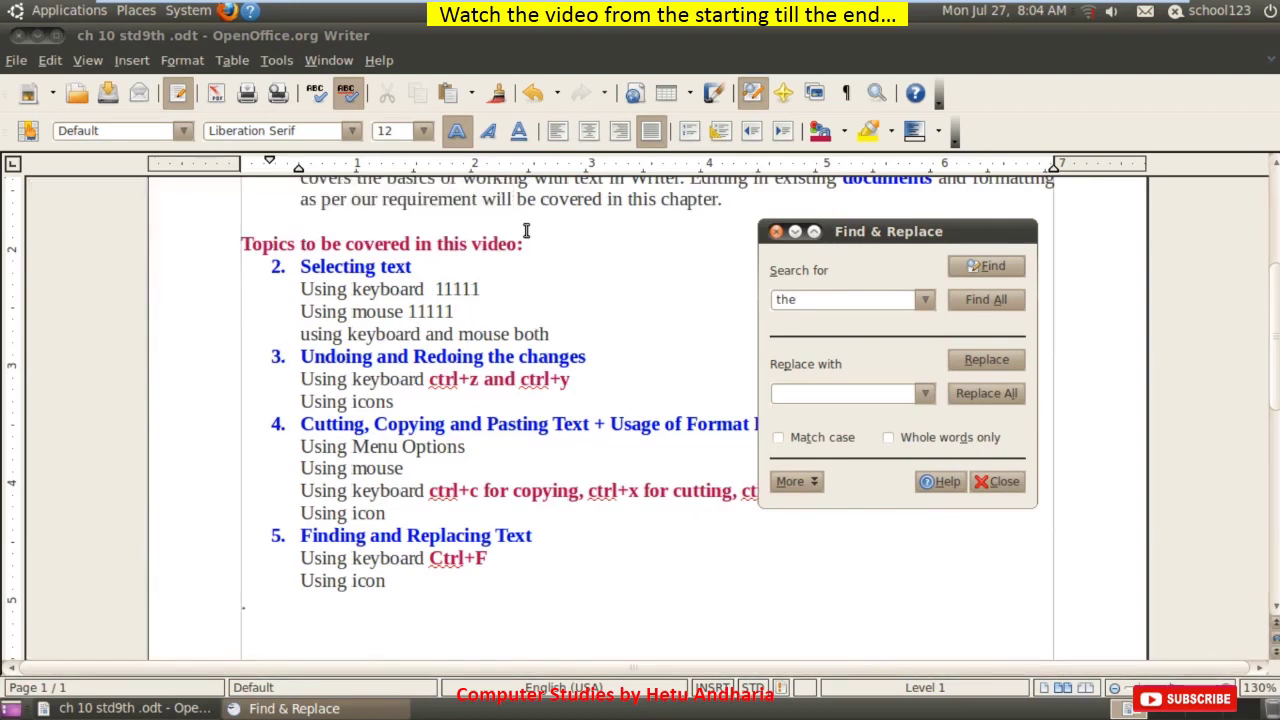
click(995, 481)
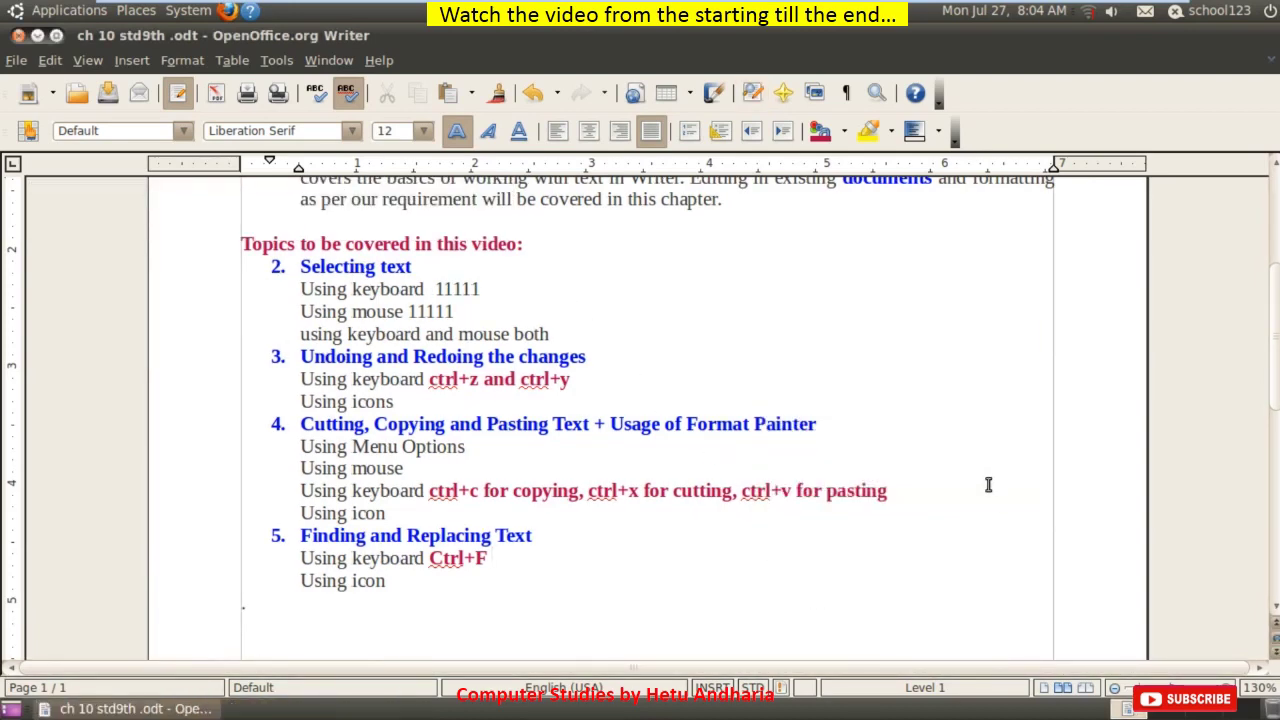
key(ctrl+Home)
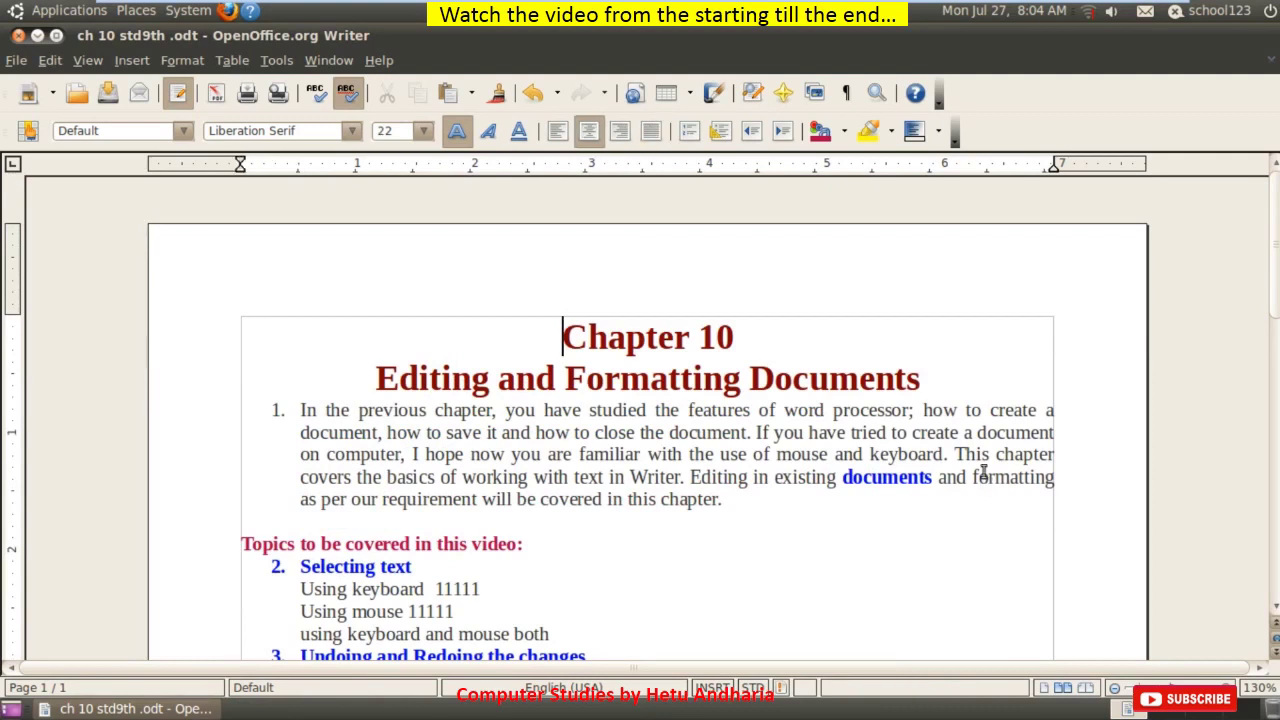
Step: Step through matches of 'the', then mark every occurrence with Find All
key(ctrl+f)
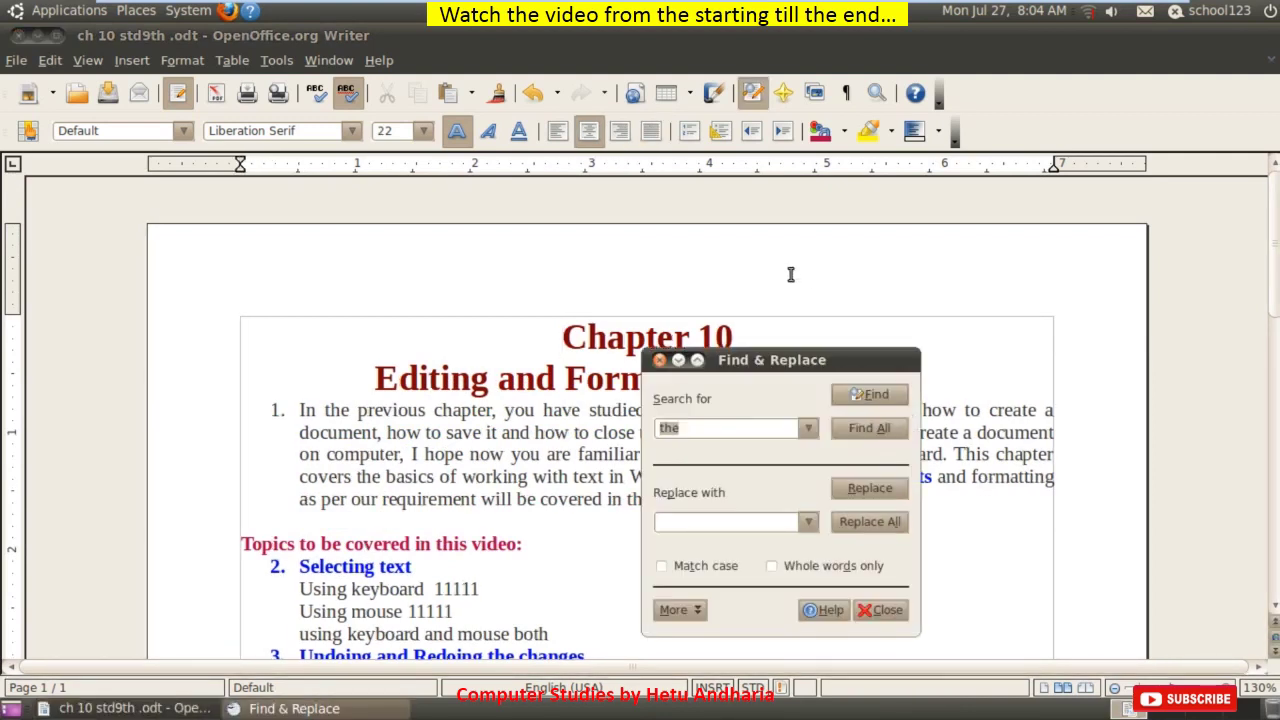
drag(790, 373, 958, 264)
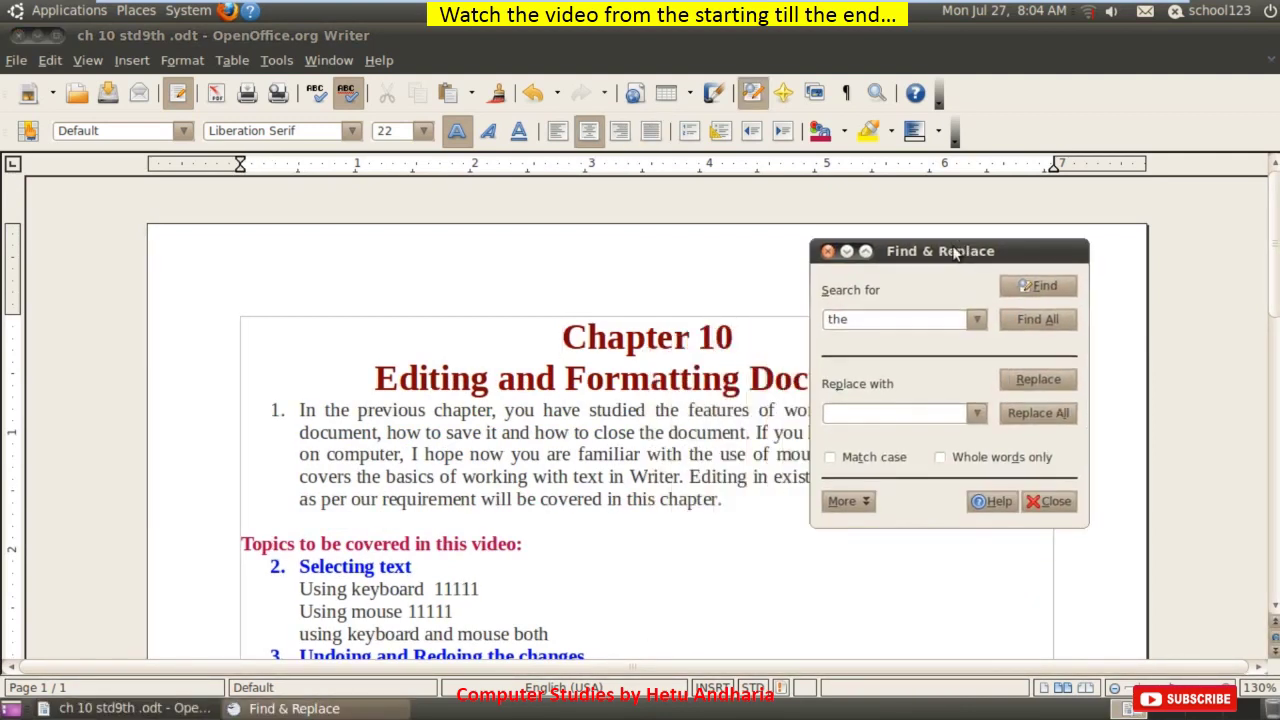
click(894, 320)
click(1045, 288)
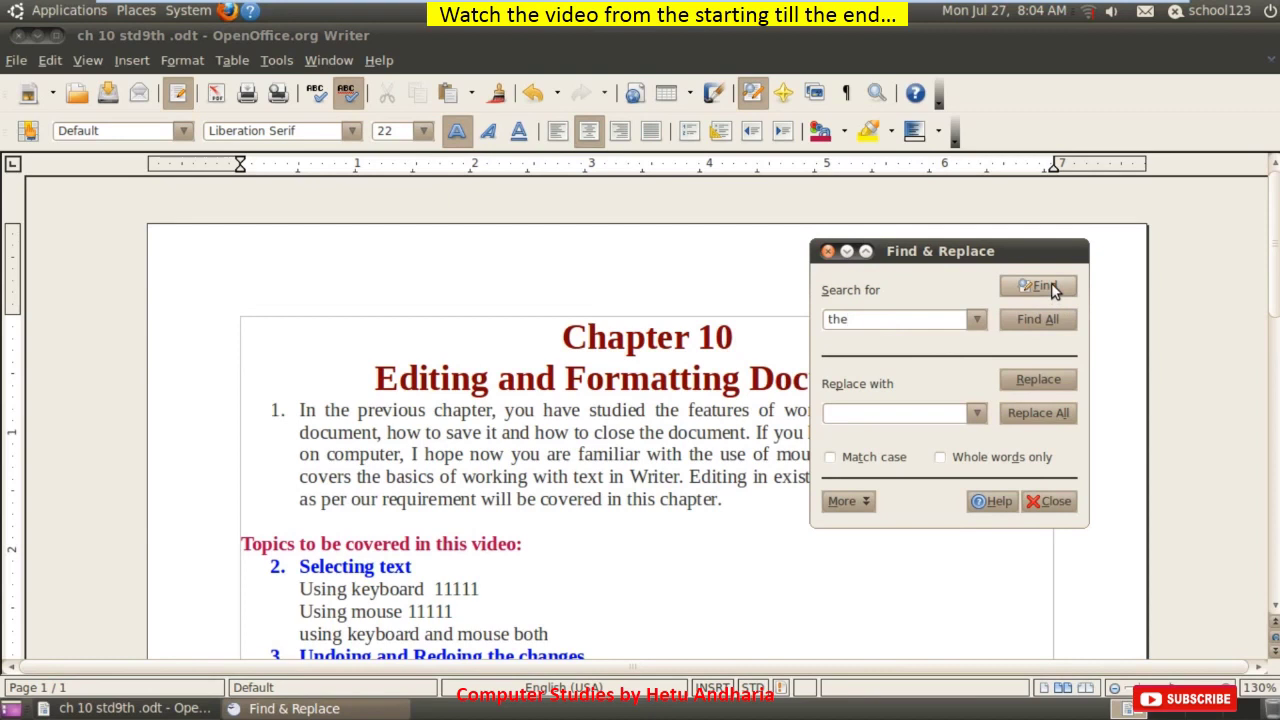
click(1045, 287)
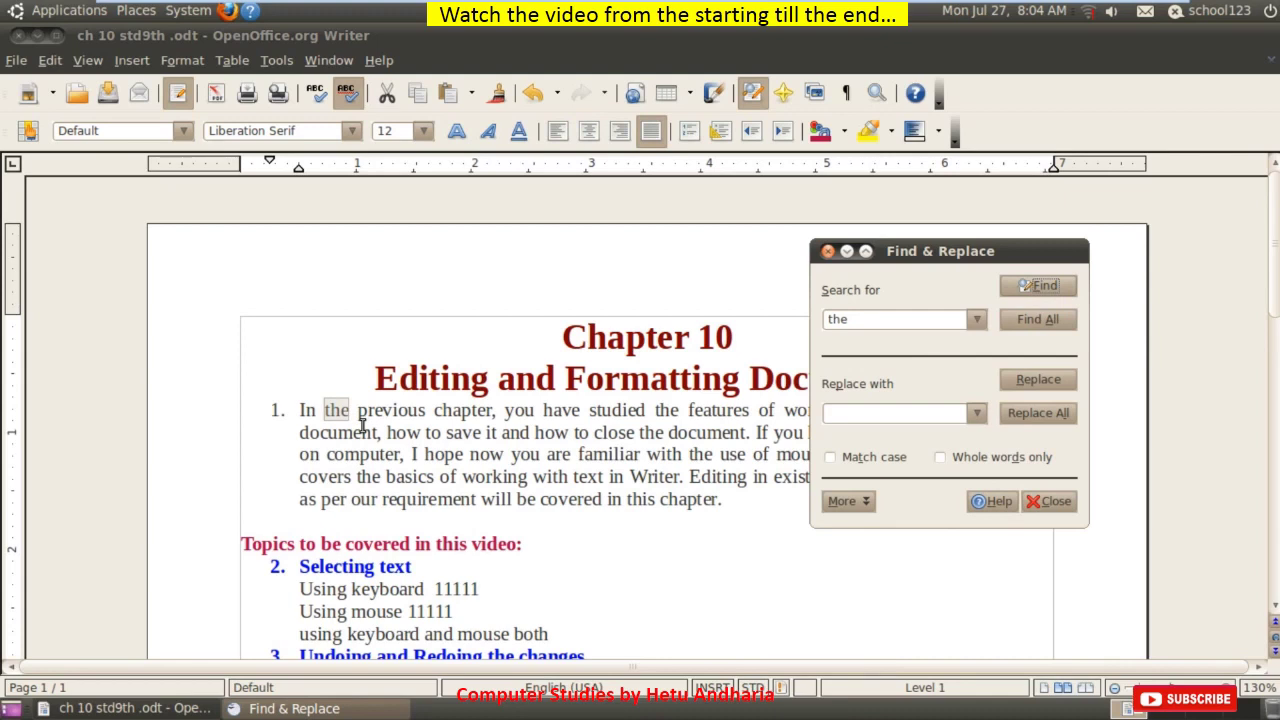
click(1040, 286)
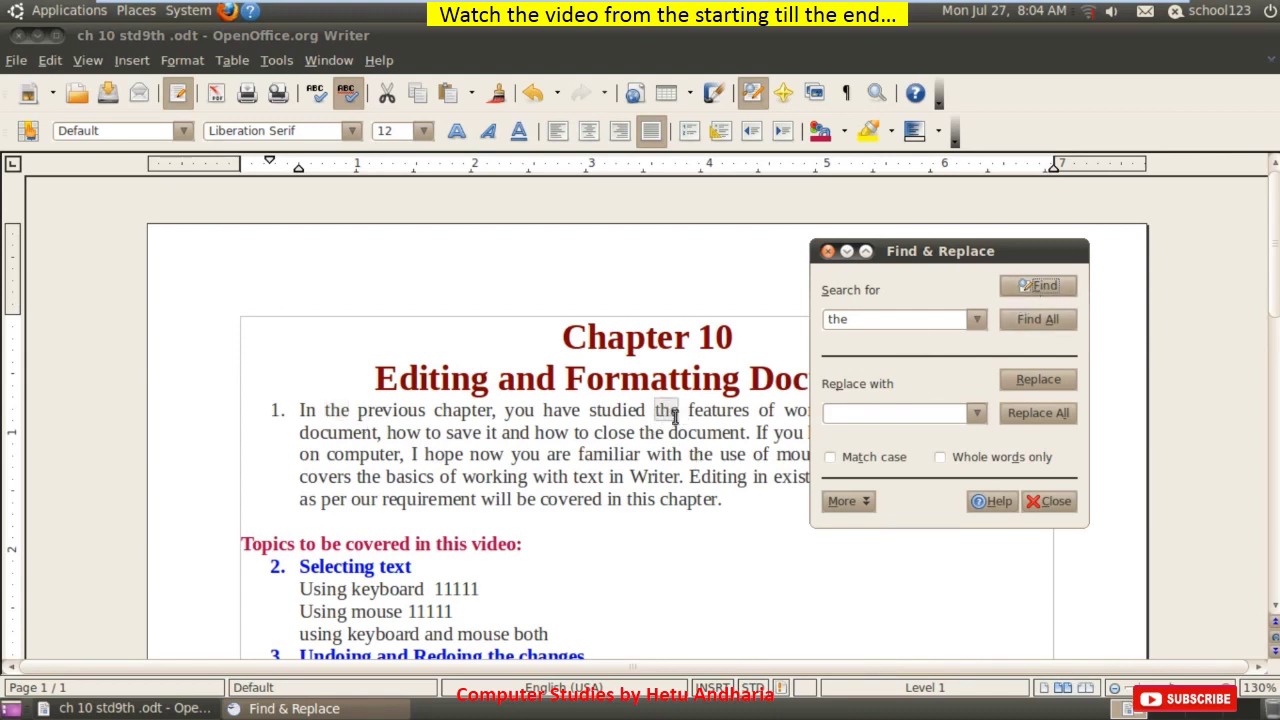
click(1037, 318)
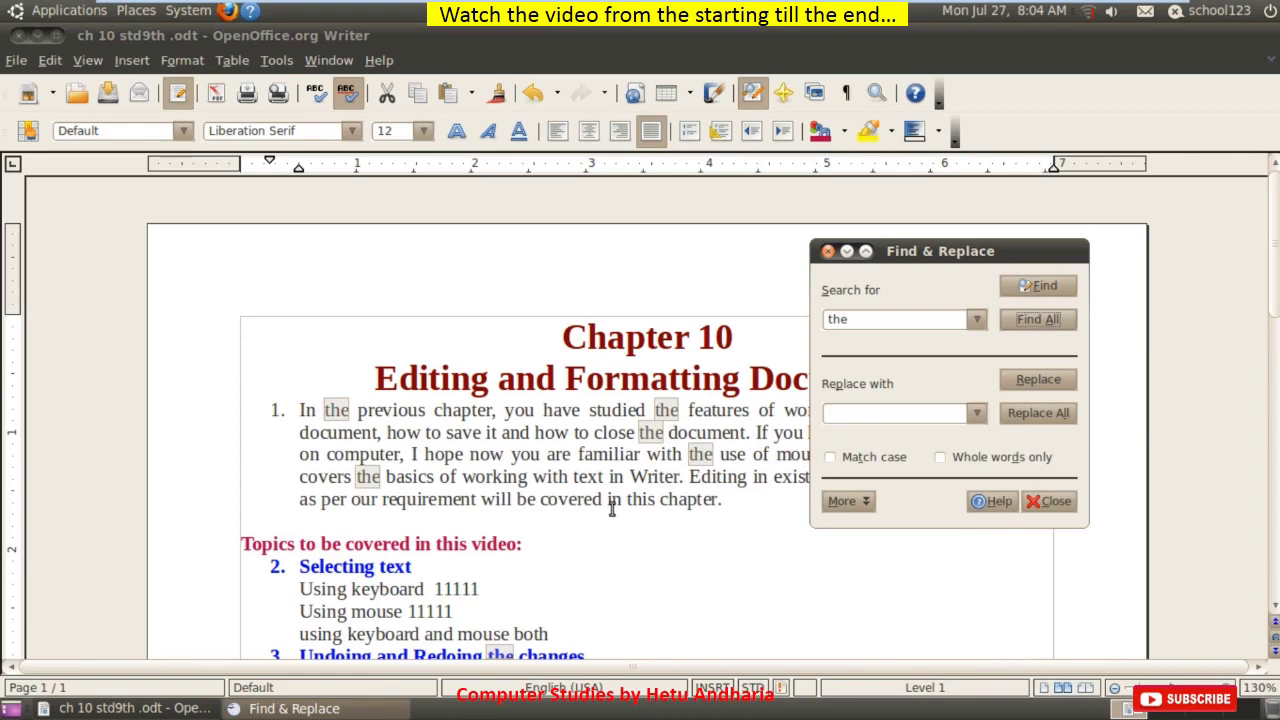
scroll(612, 508, down, 3)
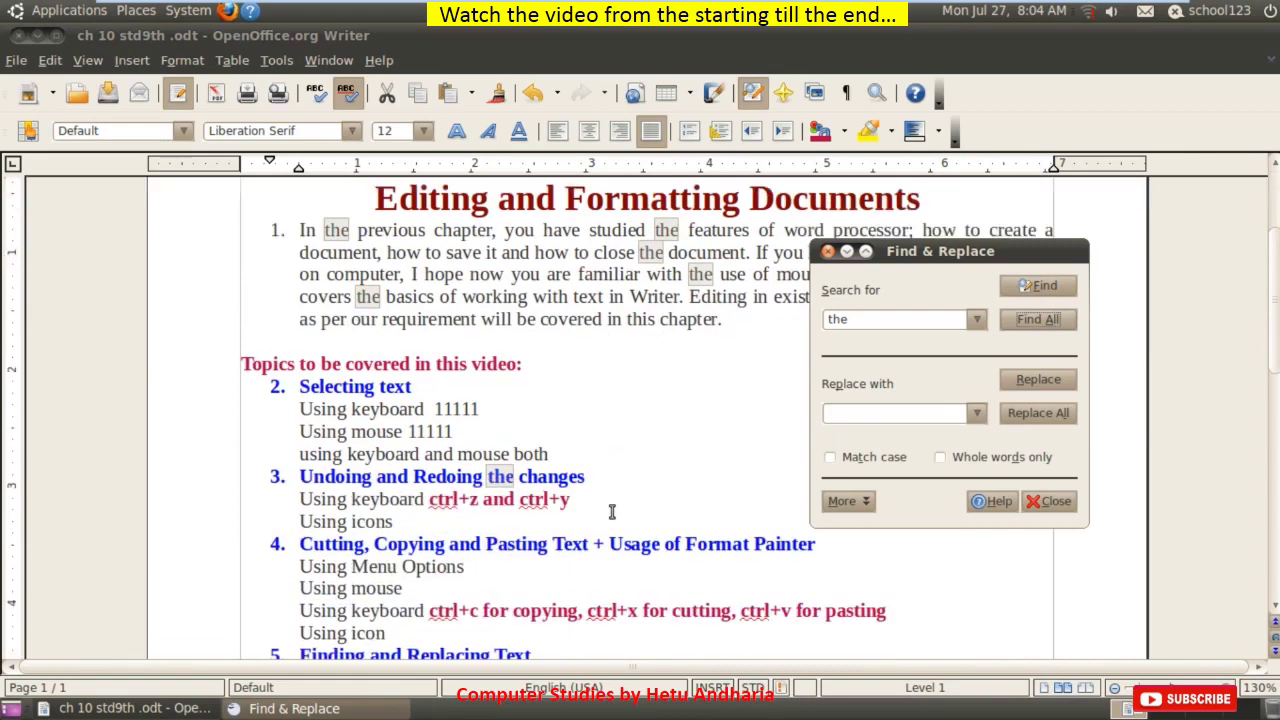
scroll(612, 511, up, 3)
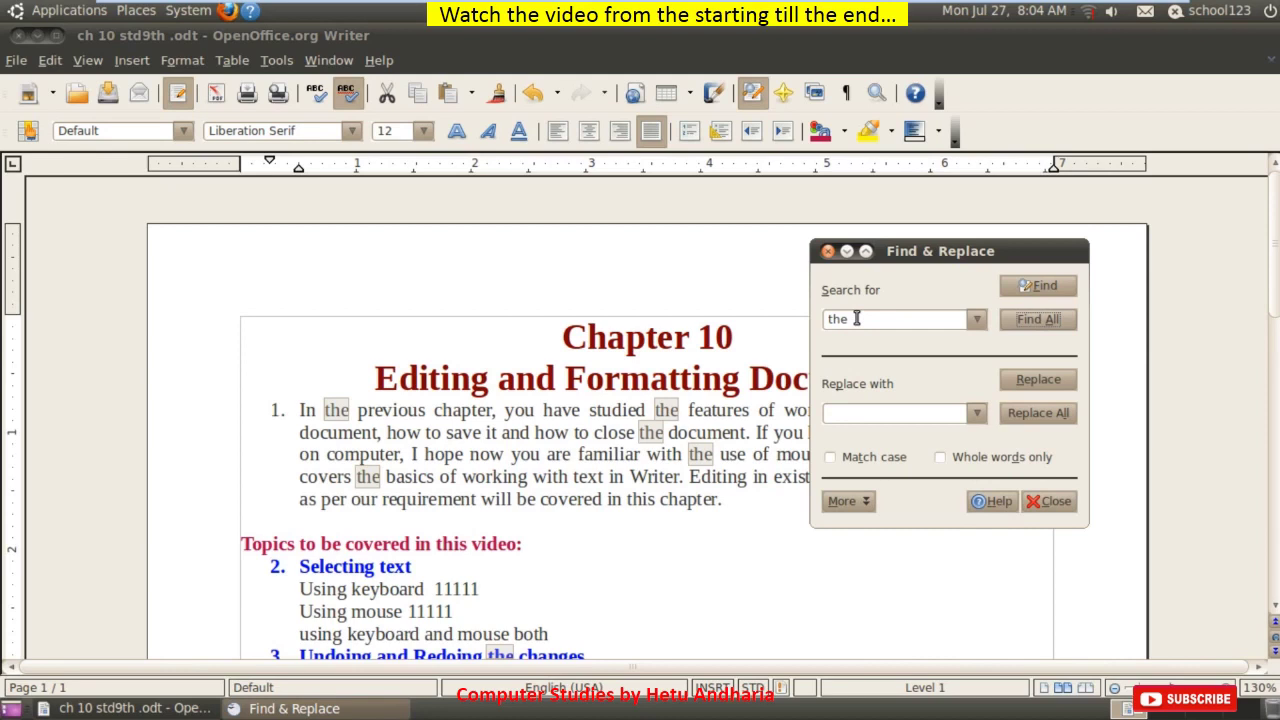
Step: Turn on Match case, add 'there' after 'this chapter.', and rerun Find All
click(830, 459)
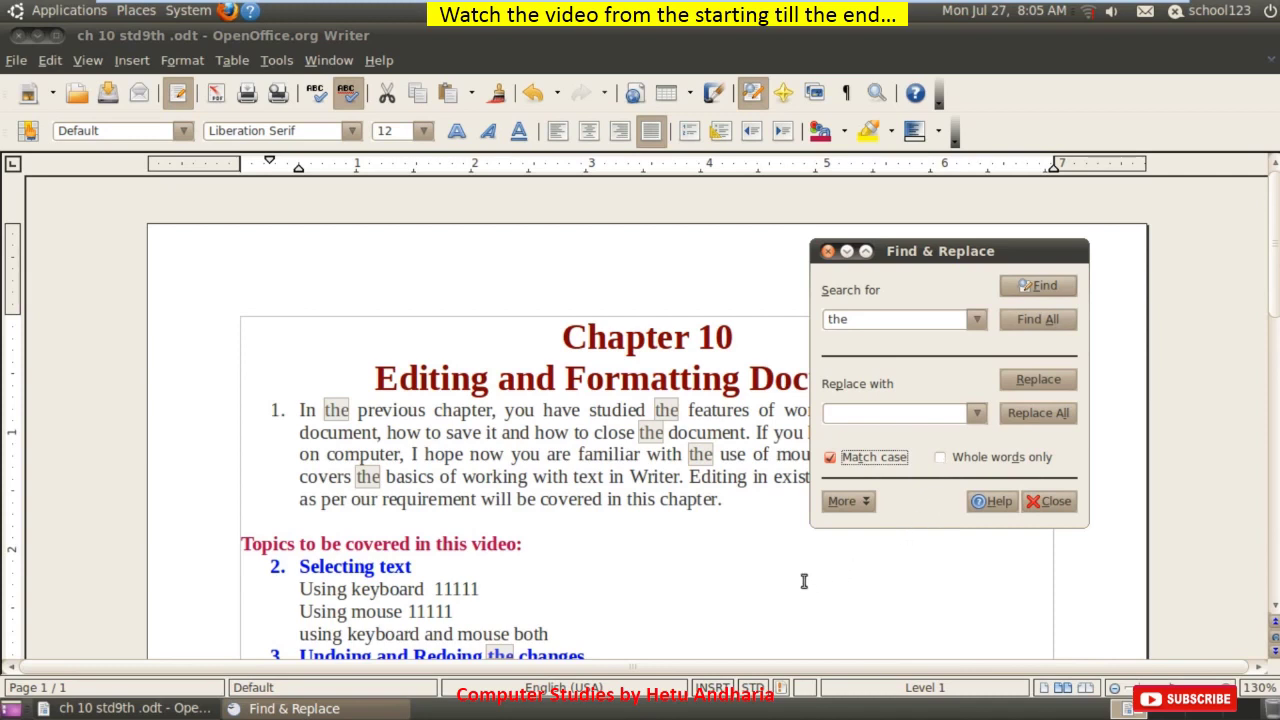
click(757, 510)
text(there)
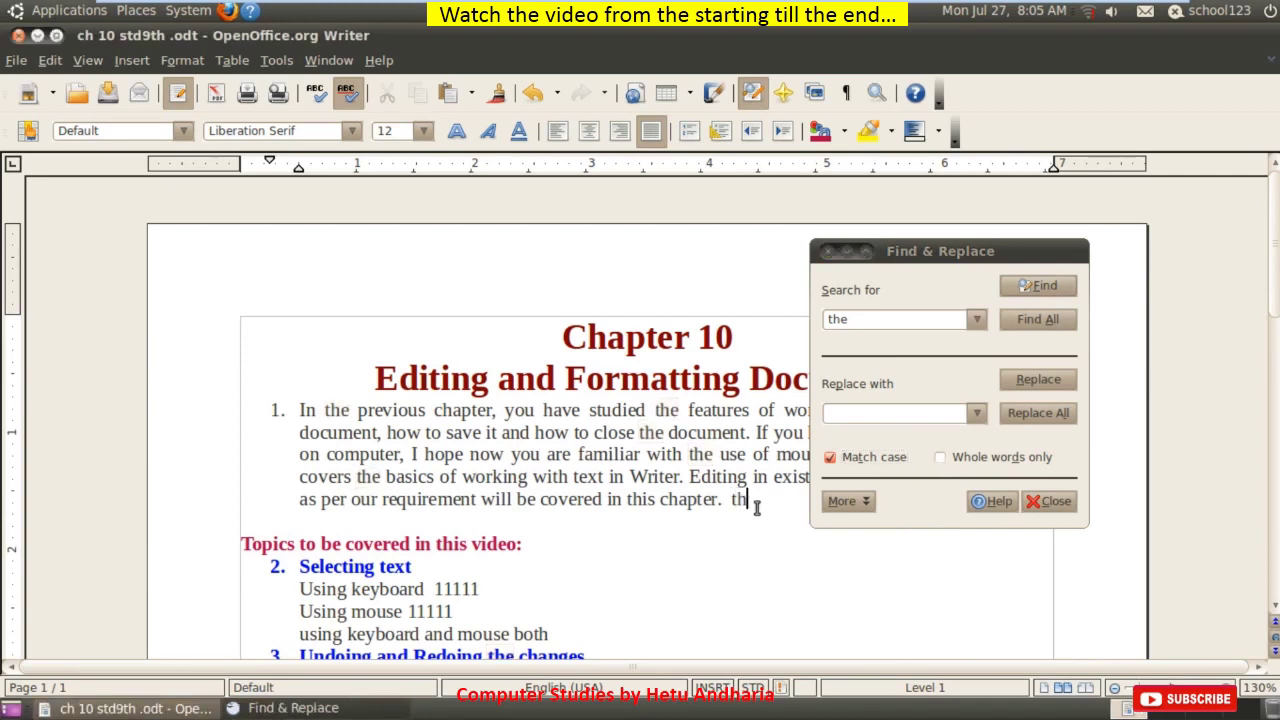
click(1030, 319)
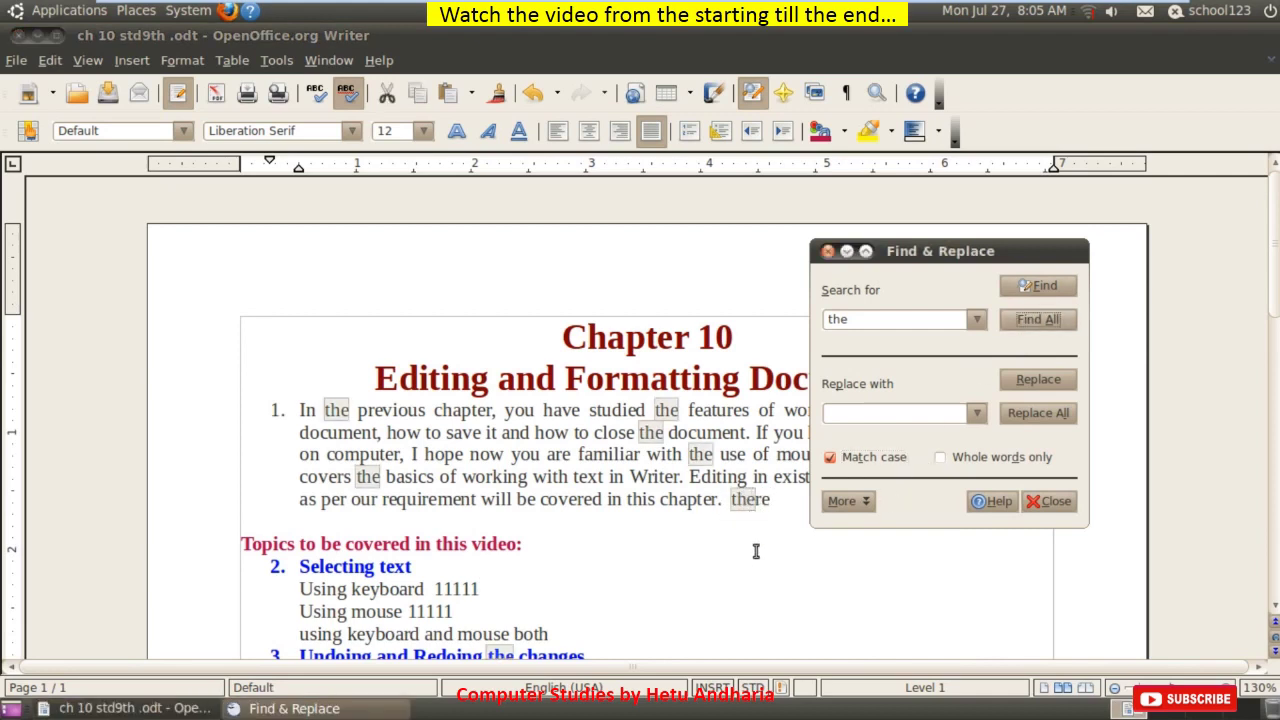
Step: Add Whole words only, rerun Find All, toggle More options, and close the dialog
click(942, 460)
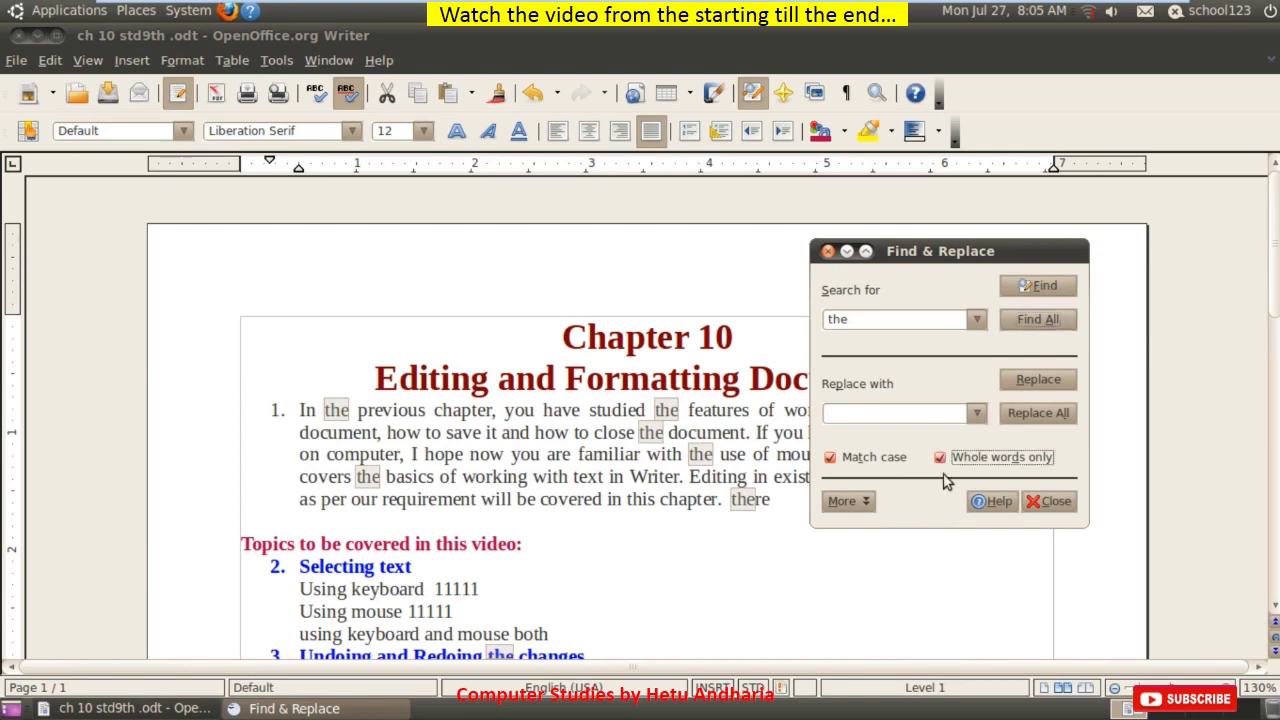
click(1018, 322)
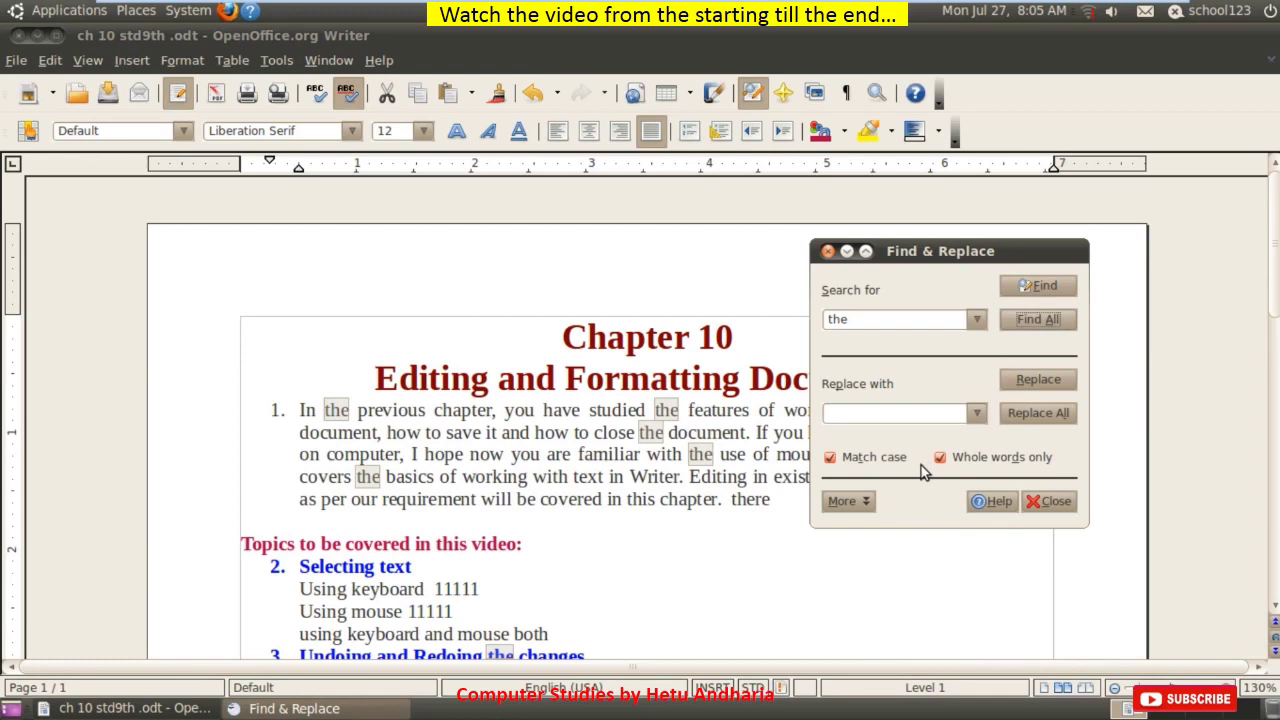
click(845, 501)
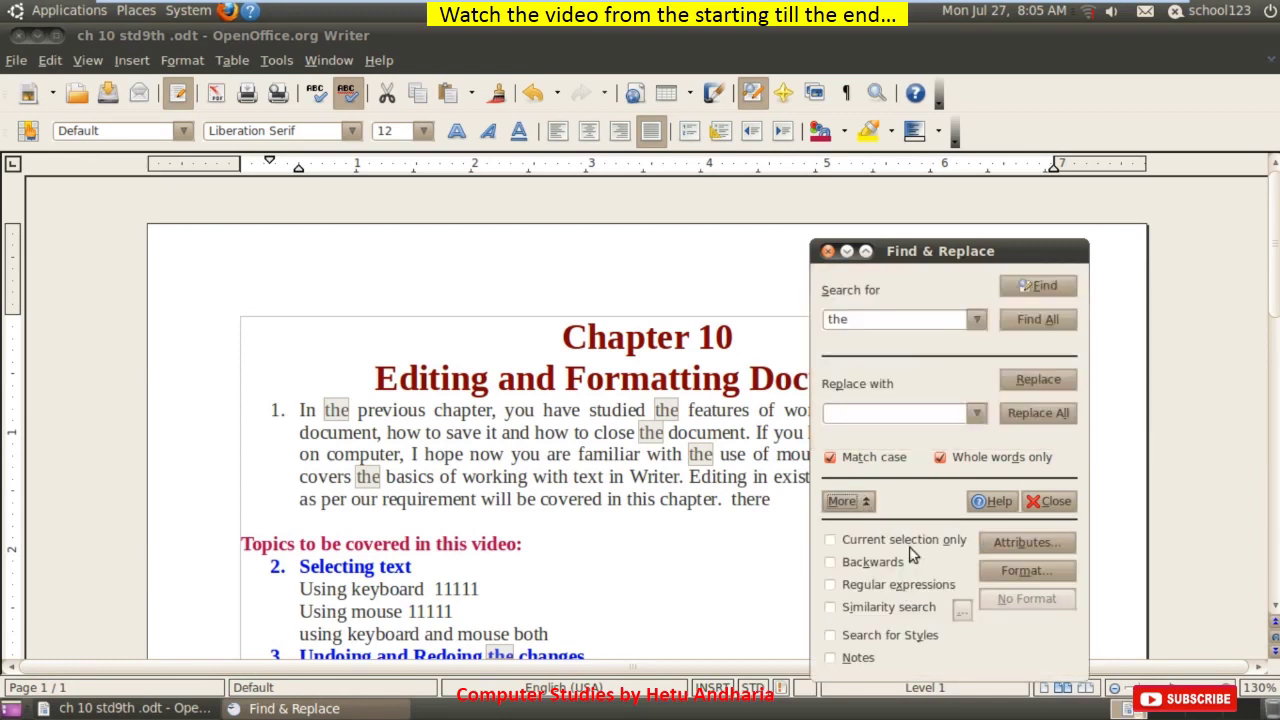
click(868, 502)
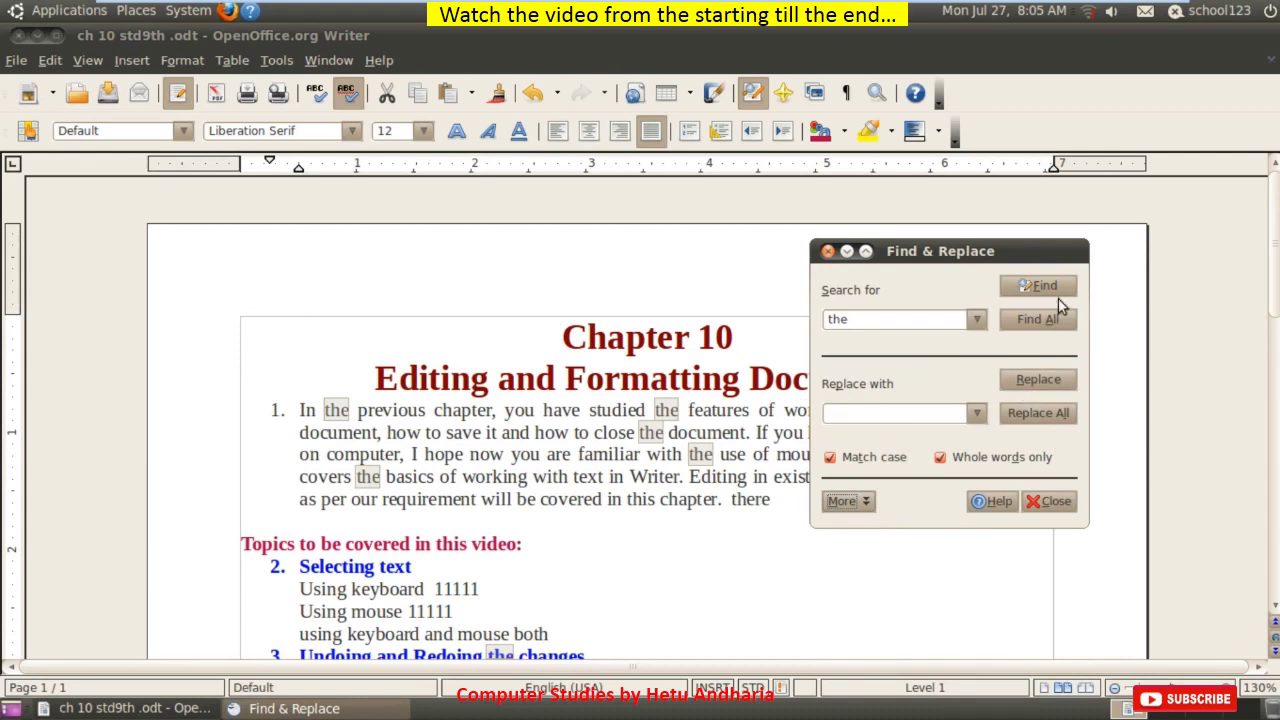
click(1035, 502)
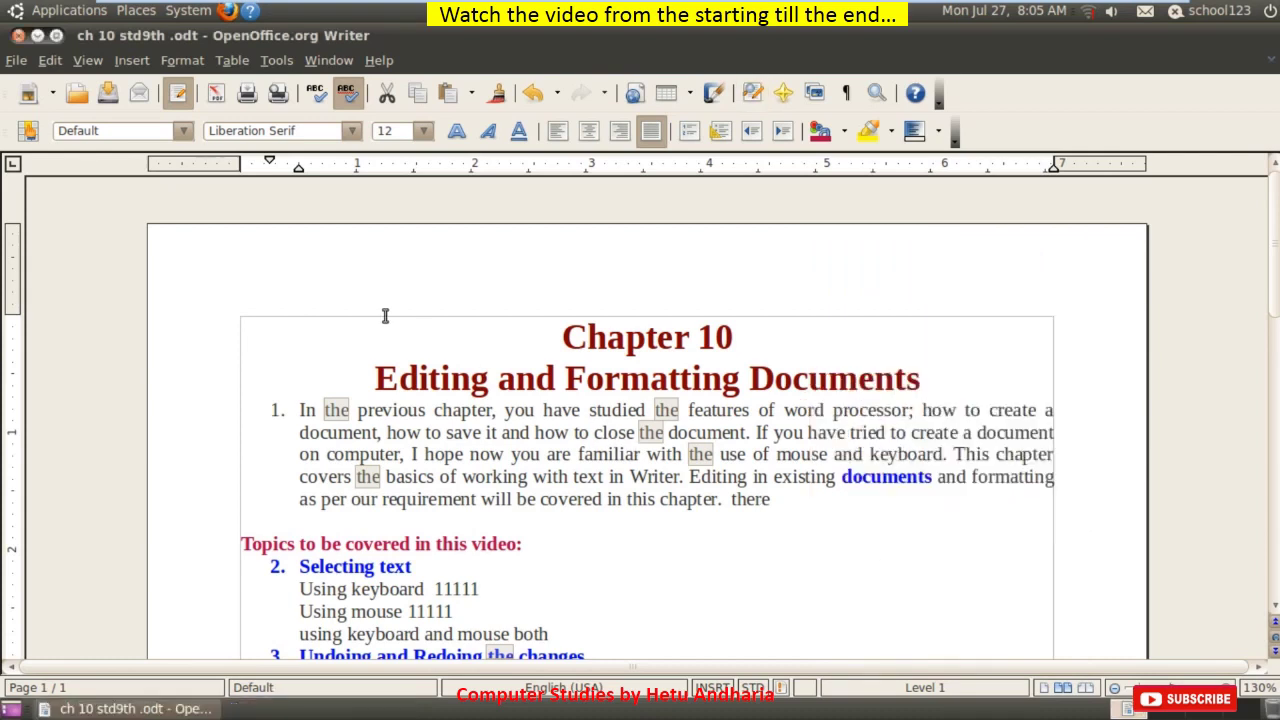
Step: Open Find & Replace with 'a' as the replacement and find the first 'the'
click(381, 370)
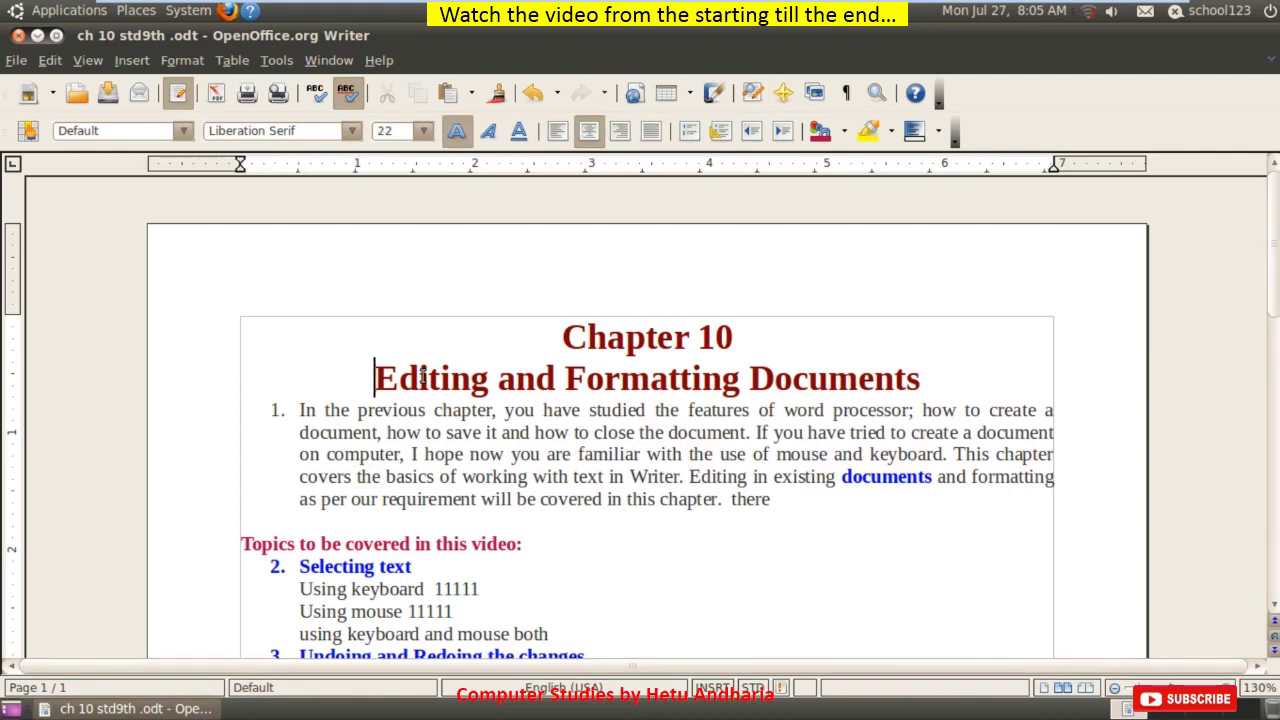
key(ctrl+h)
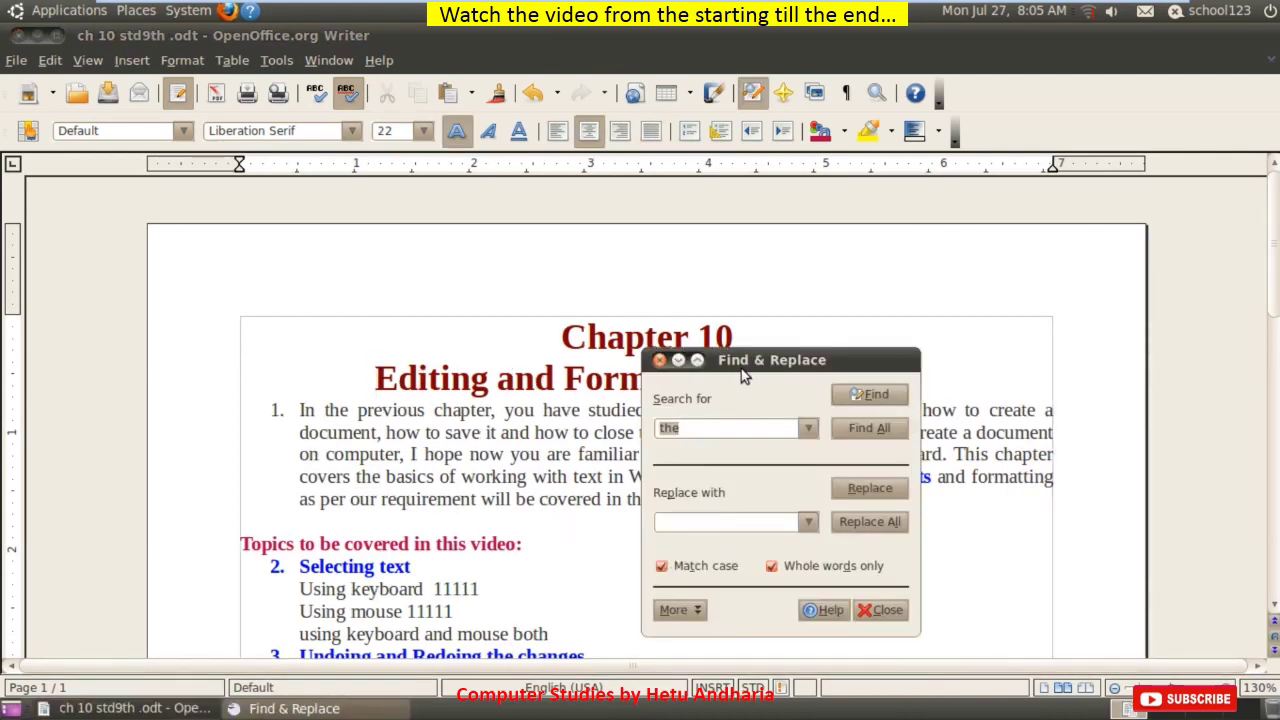
drag(743, 375, 815, 302)
click(761, 450)
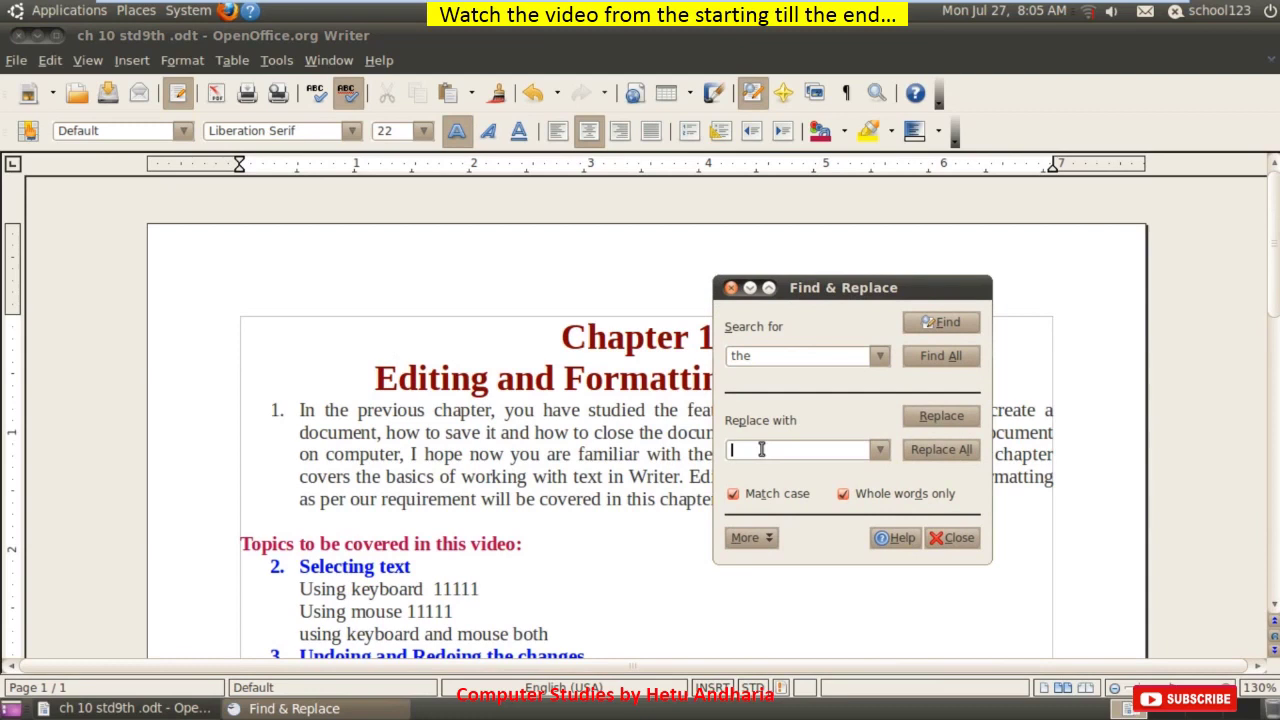
text(a)
click(940, 322)
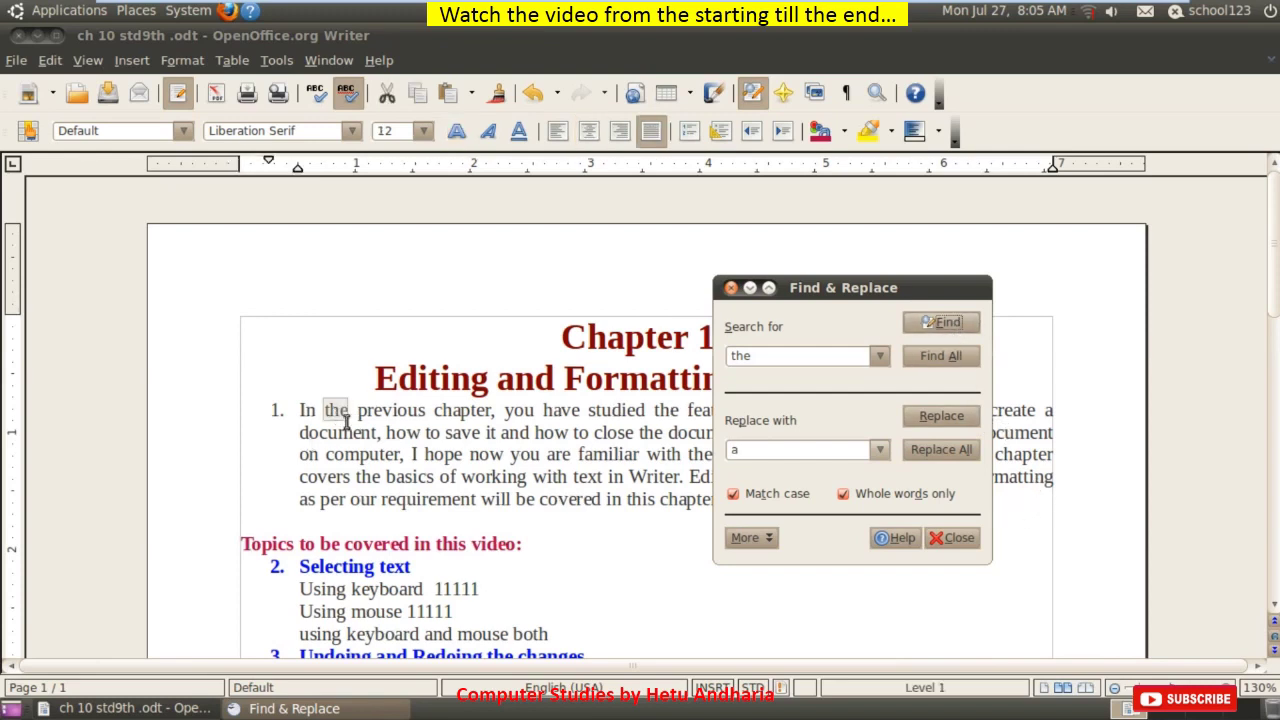
Step: Replace two occurrences of 'the' with 'a', making 'close a document', then close
click(929, 417)
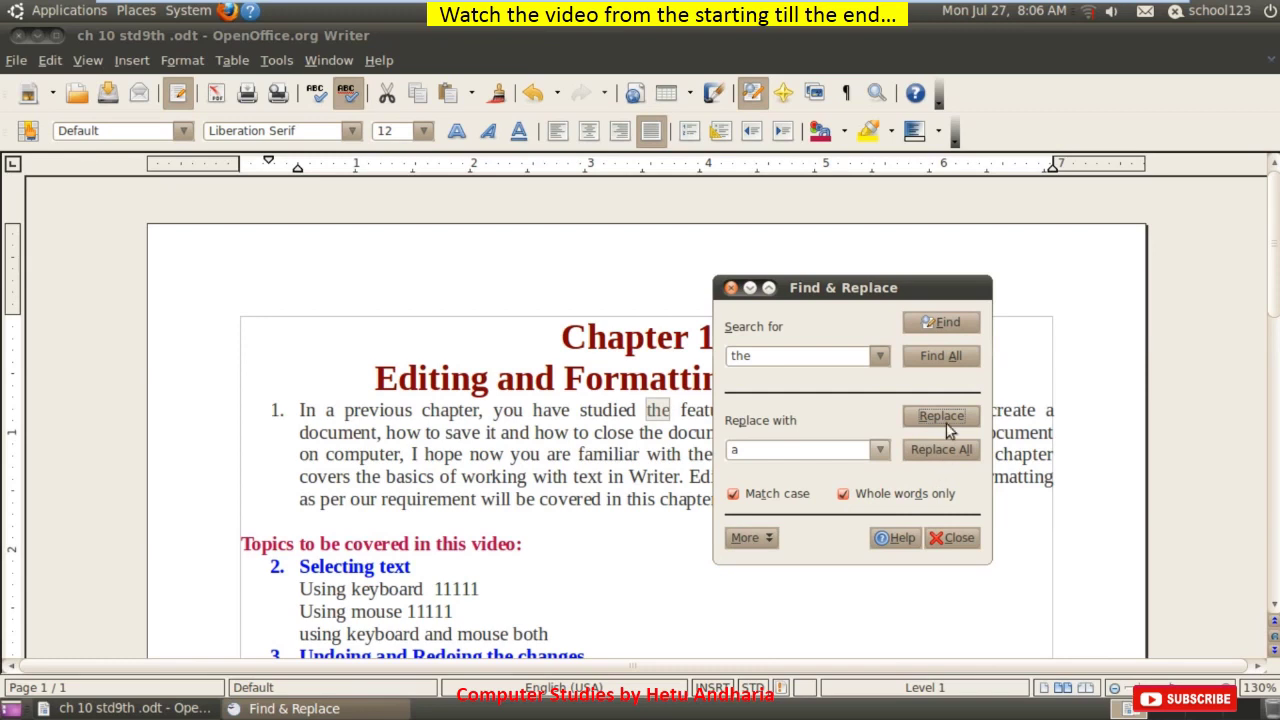
drag(856, 292, 995, 262)
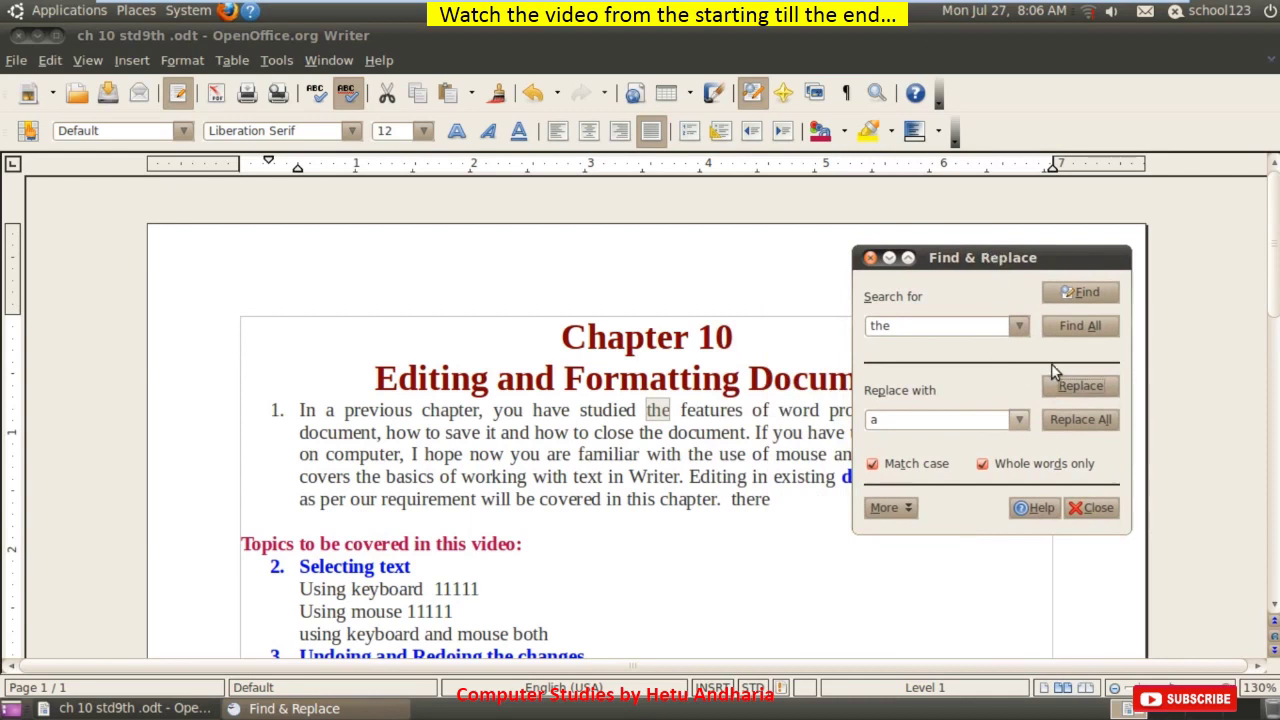
click(1076, 294)
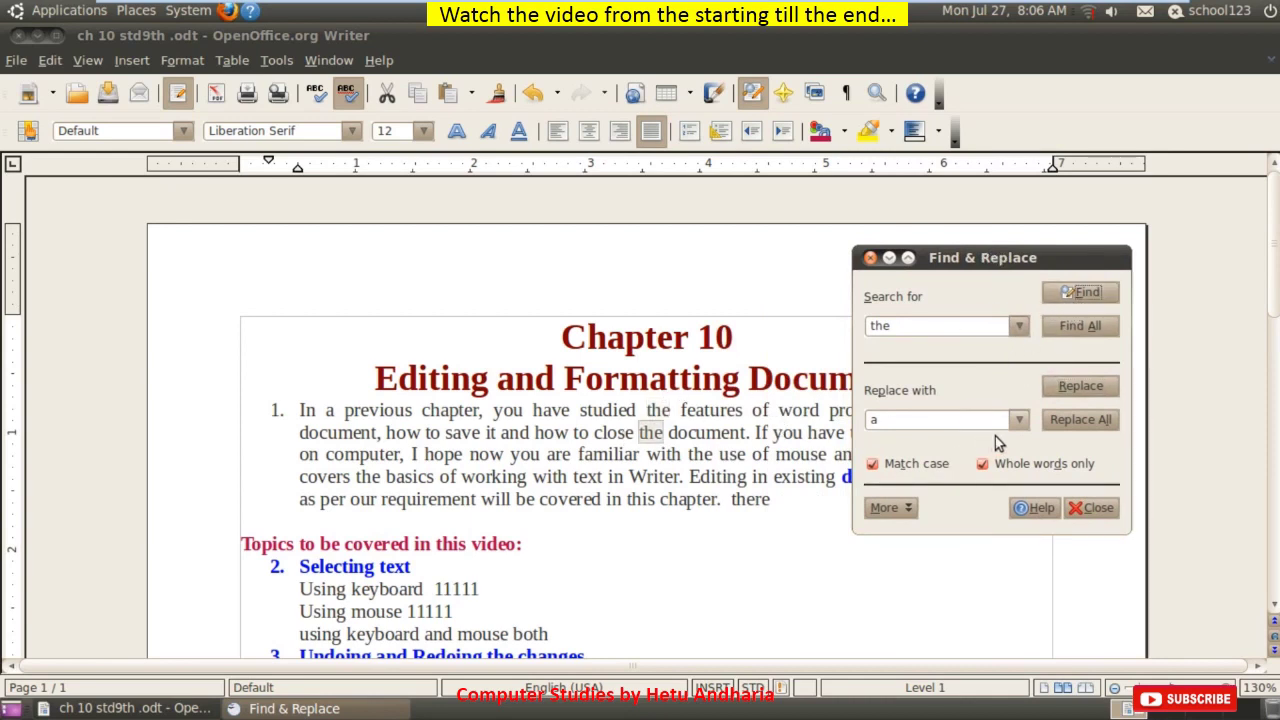
click(1082, 390)
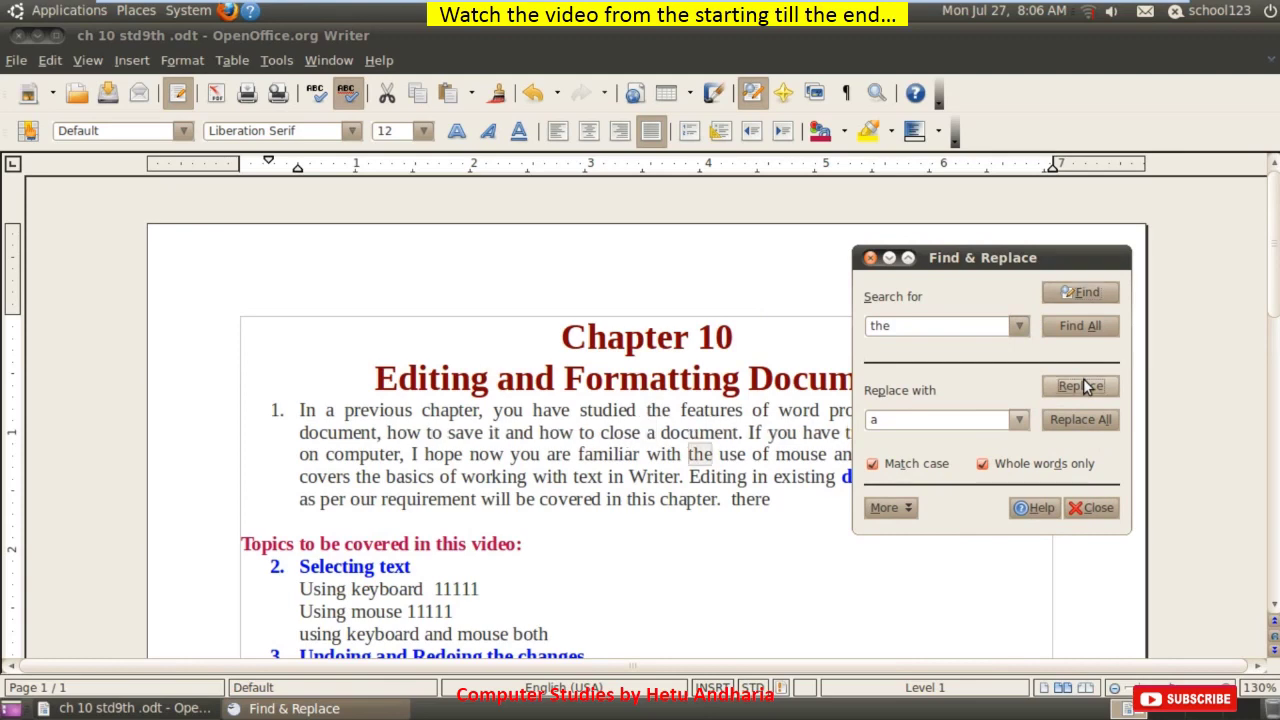
click(1087, 509)
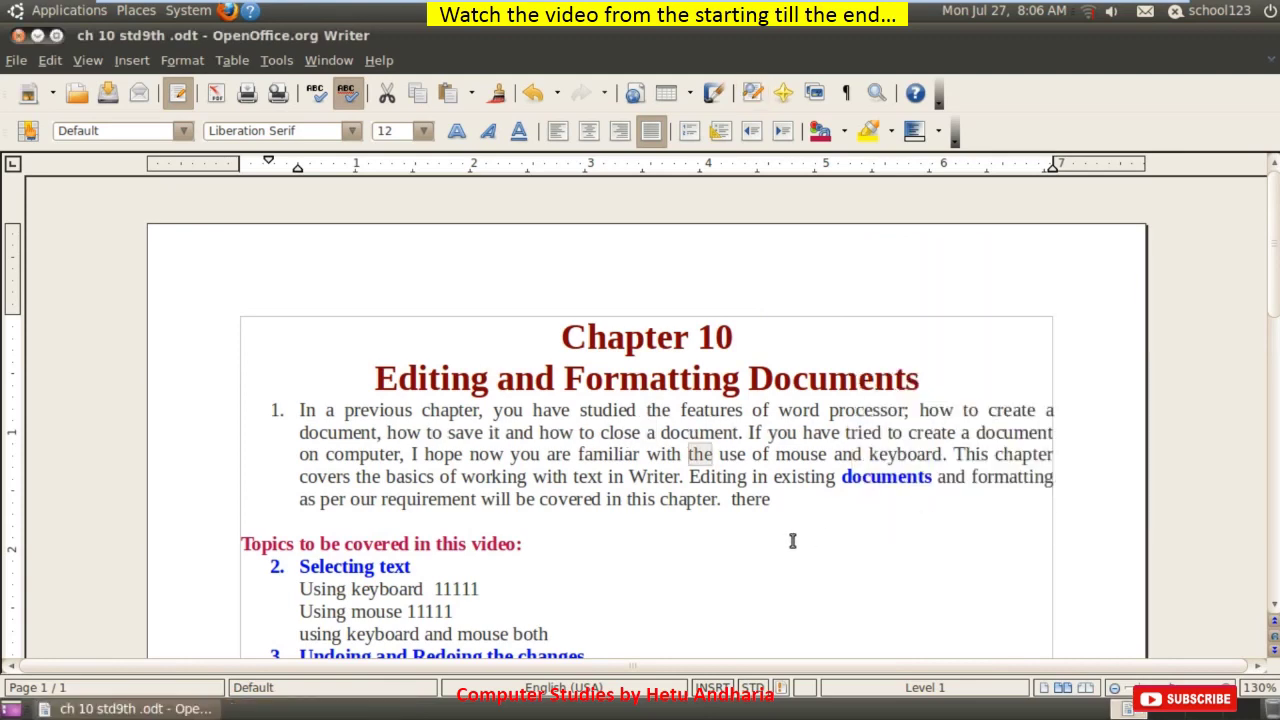
scroll(791, 537, down, 6)
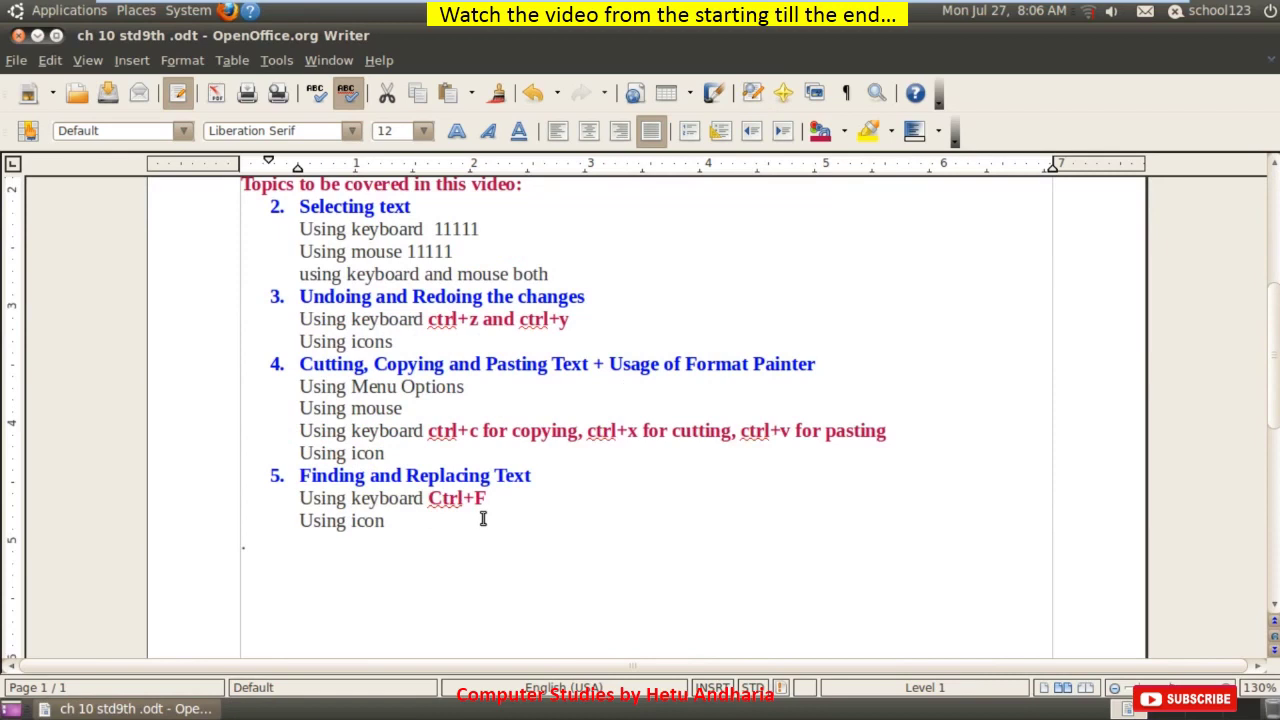
click(404, 527)
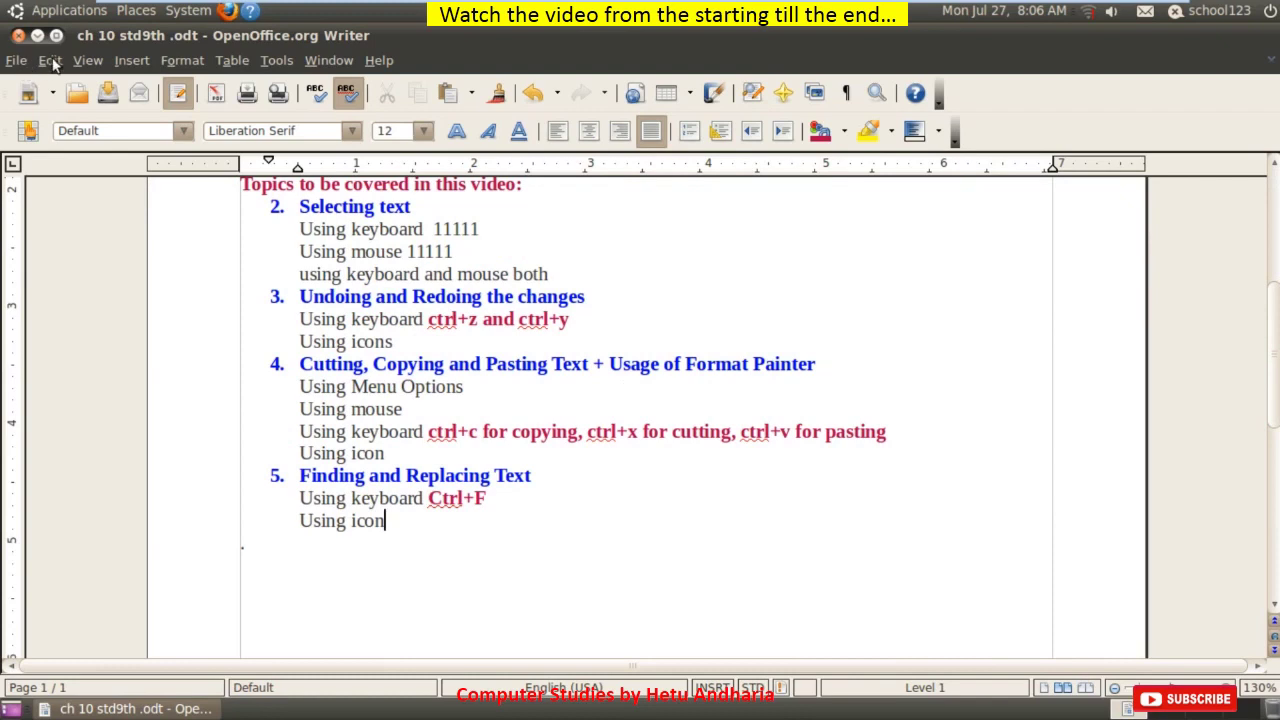
click(50, 61)
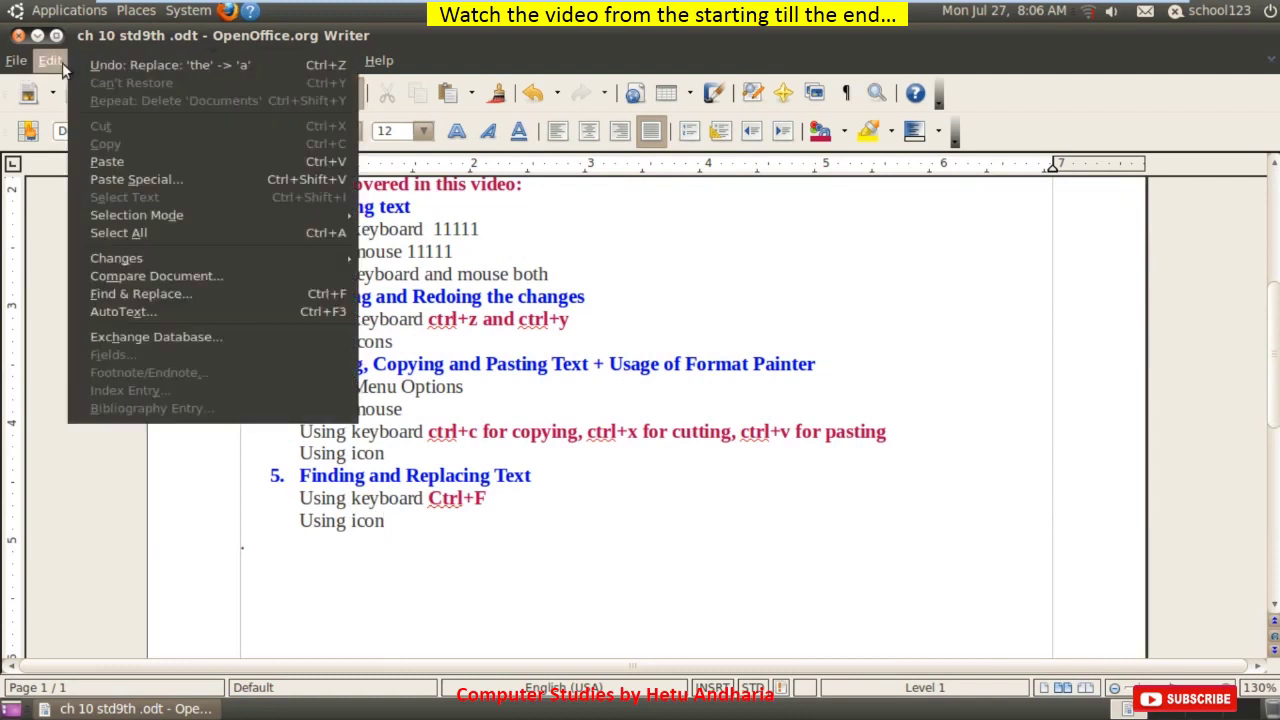
click(196, 294)
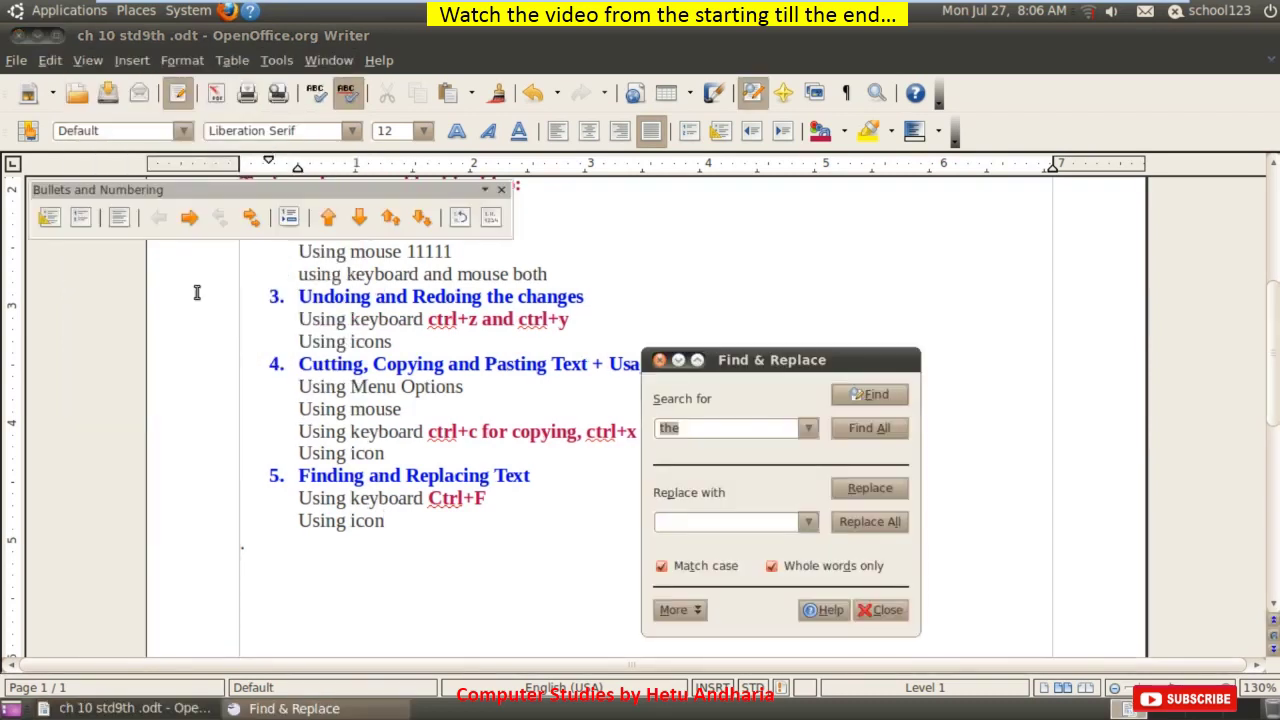
click(880, 610)
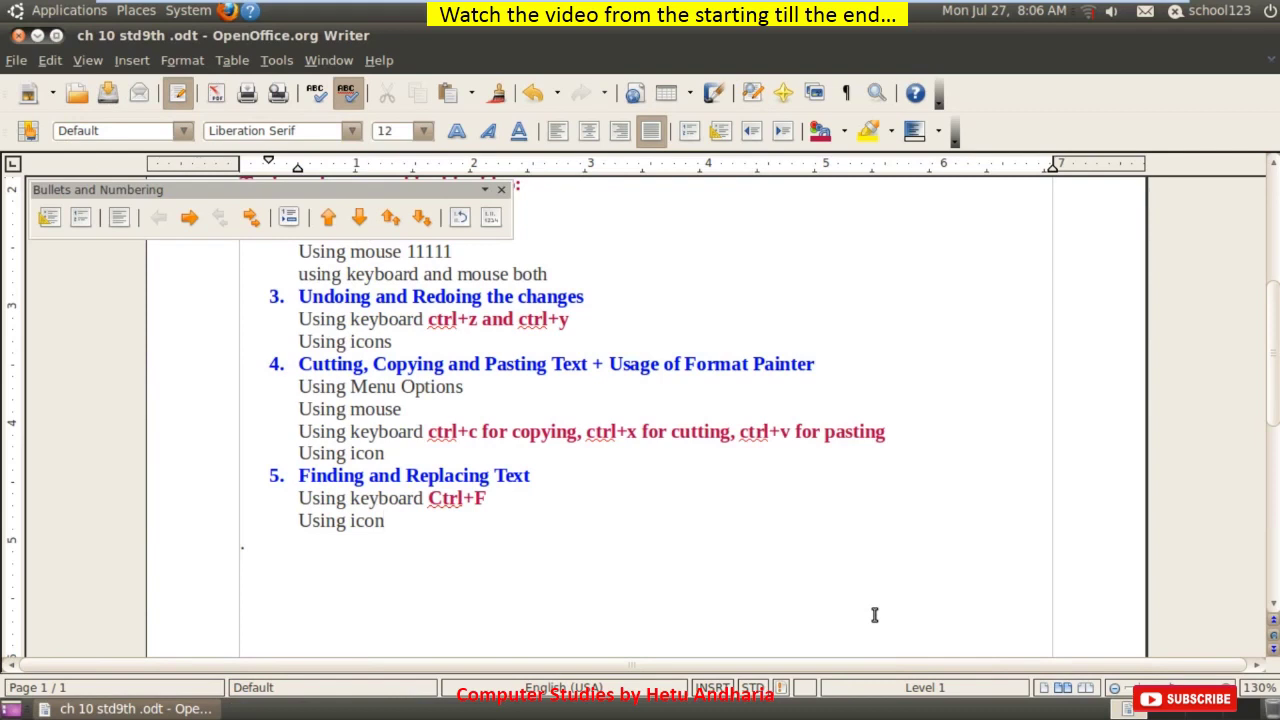